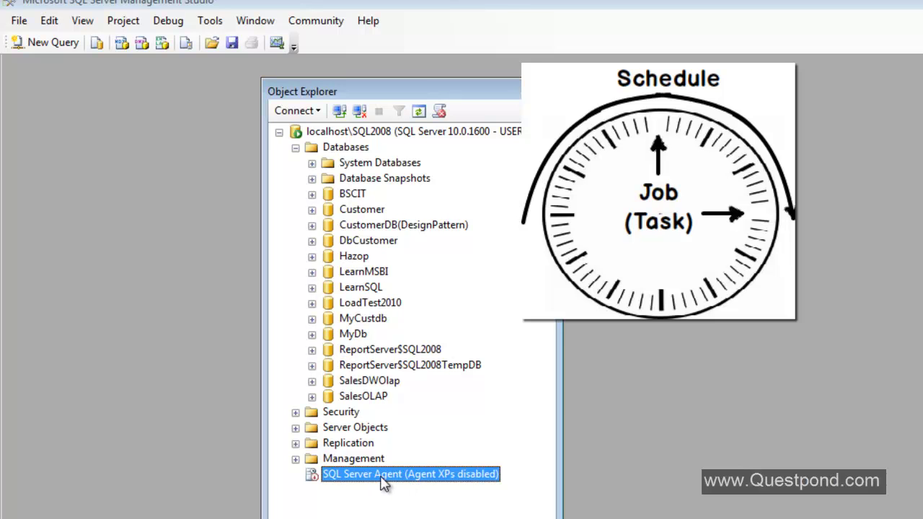
Start the SQL Server Agent service on the localhost\SQL2008 server and confirm the start
right_click(386, 483)
click(410, 479)
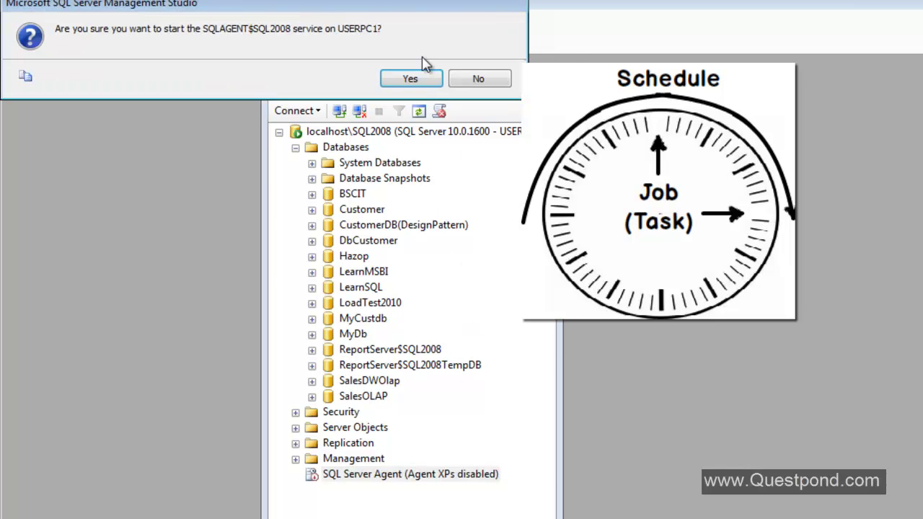
drag(404, 16, 498, 312)
click(498, 375)
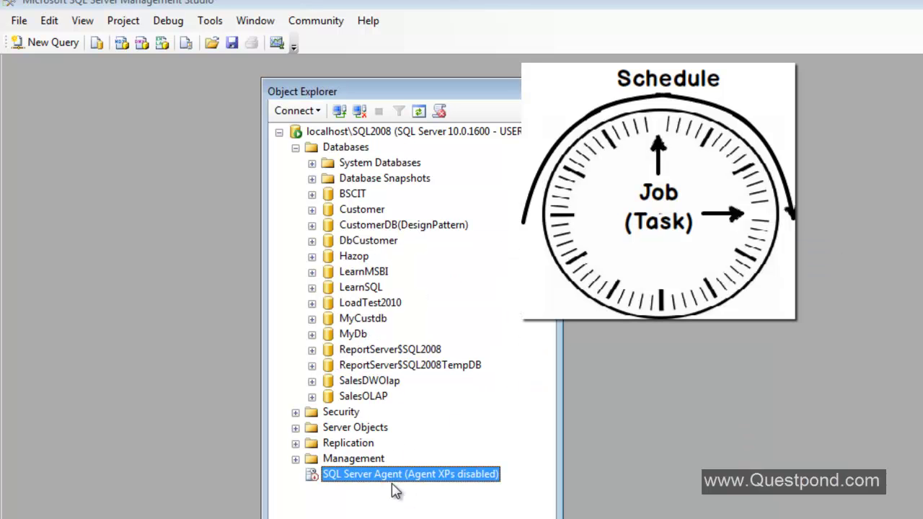
right_click(348, 477)
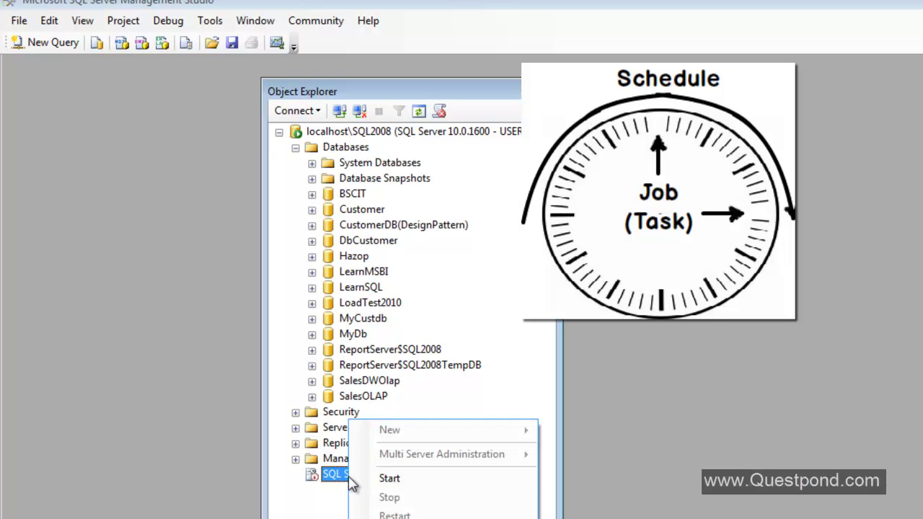
key(Escape)
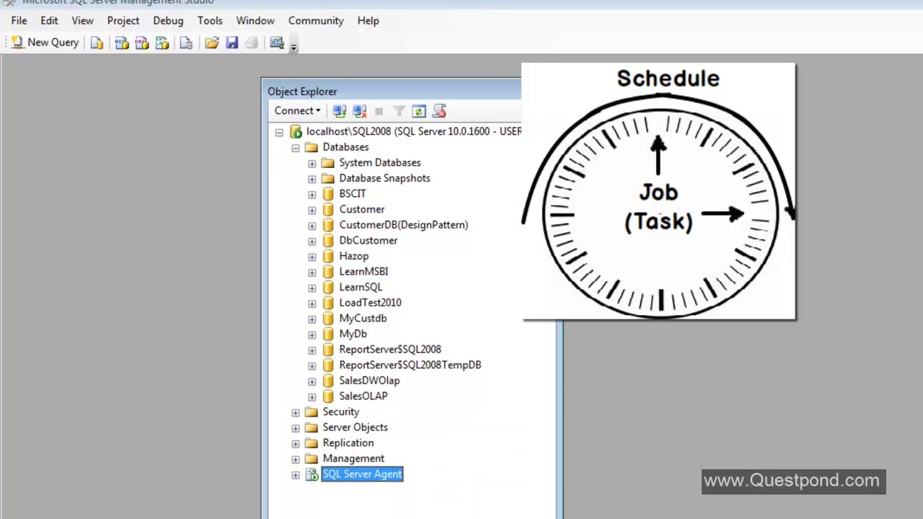
Expand SQL Server Agent and its Jobs folder to view the existing jobs and the commands available for them
click(295, 476)
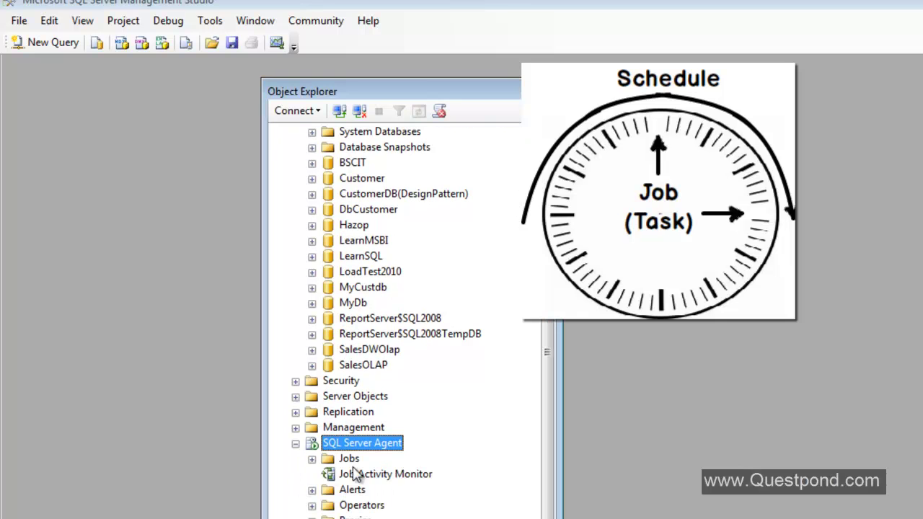
click(313, 459)
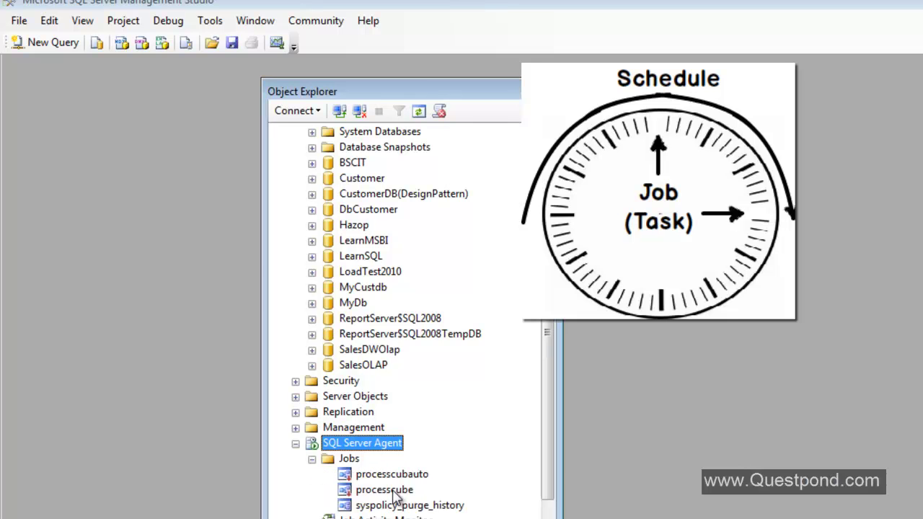
drag(547, 482, 549, 506)
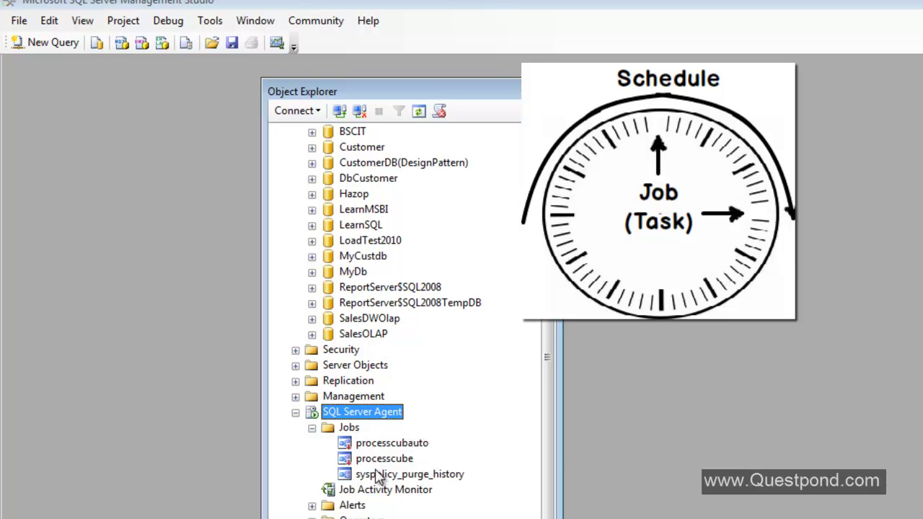
right_click(356, 429)
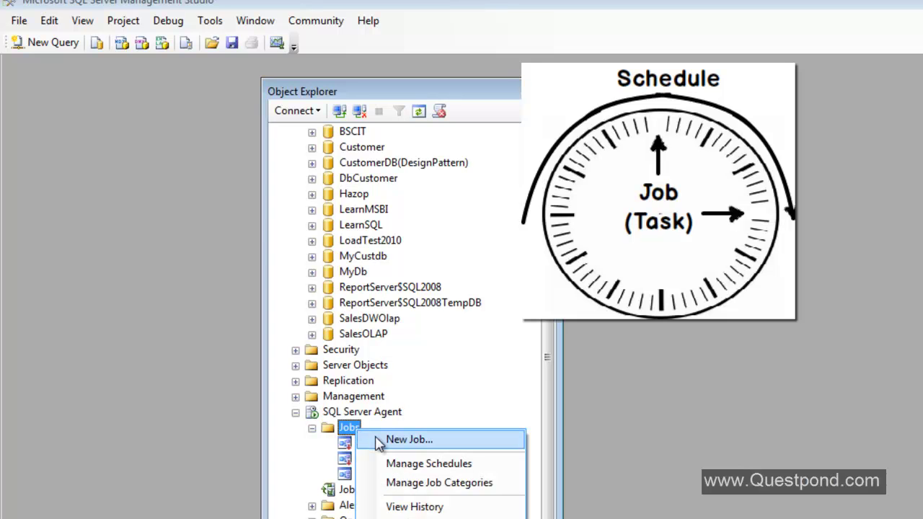
click(305, 462)
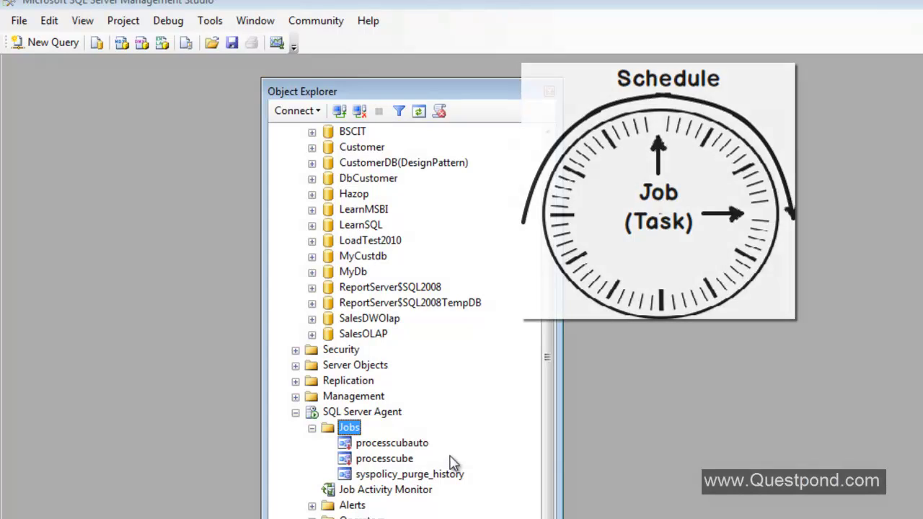
scroll(576, 461, down, 1)
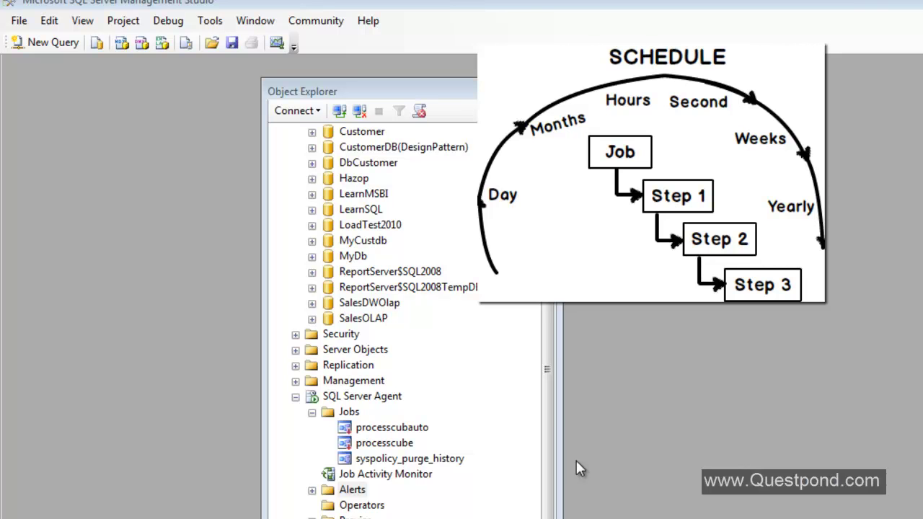
Open the dbo.CustTable table of the Customer database for row editing, and move Object Explorer clear of the grid
drag(551, 451, 561, 330)
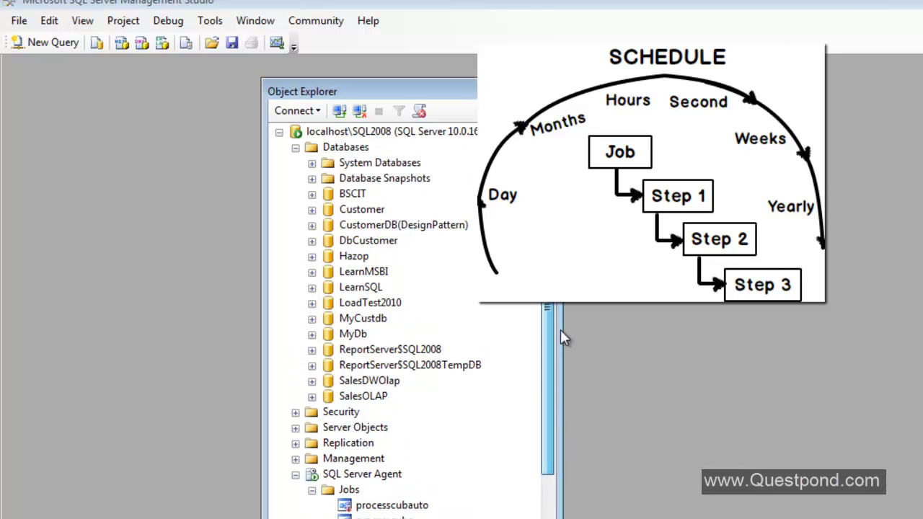
click(312, 209)
click(329, 240)
click(411, 271)
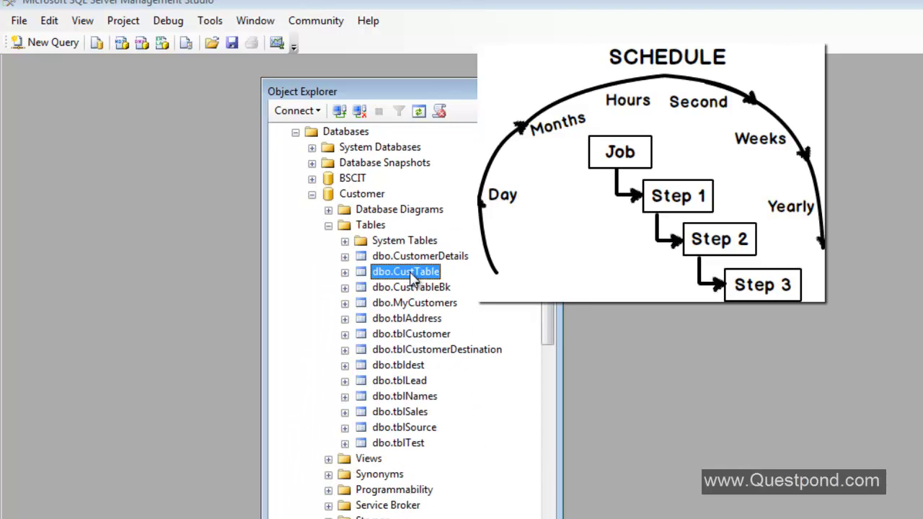
right_click(412, 272)
click(456, 321)
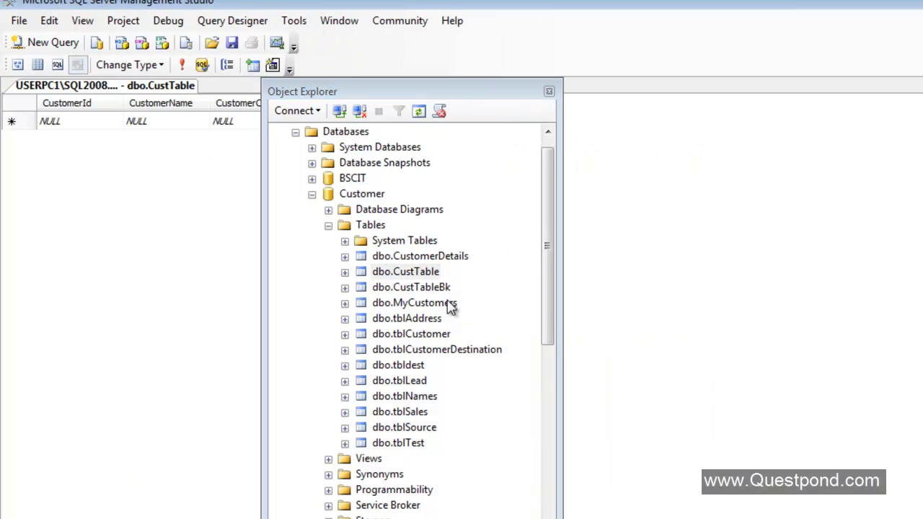
drag(401, 98, 490, 105)
Add a first record to CustTable, filling in the customer's ID, name and code
click(58, 121)
text(1)
key(Tab)
text(Shiv)
key(Tab)
text(1001)
key(Tab)
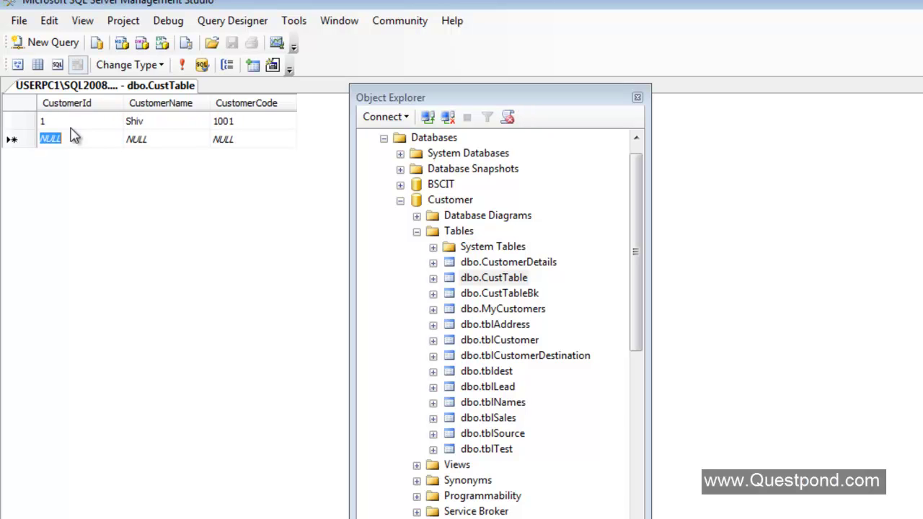
Add a second record to CustTable with another customer's ID, name and code
text(2)
key(Tab)
text(Raju)
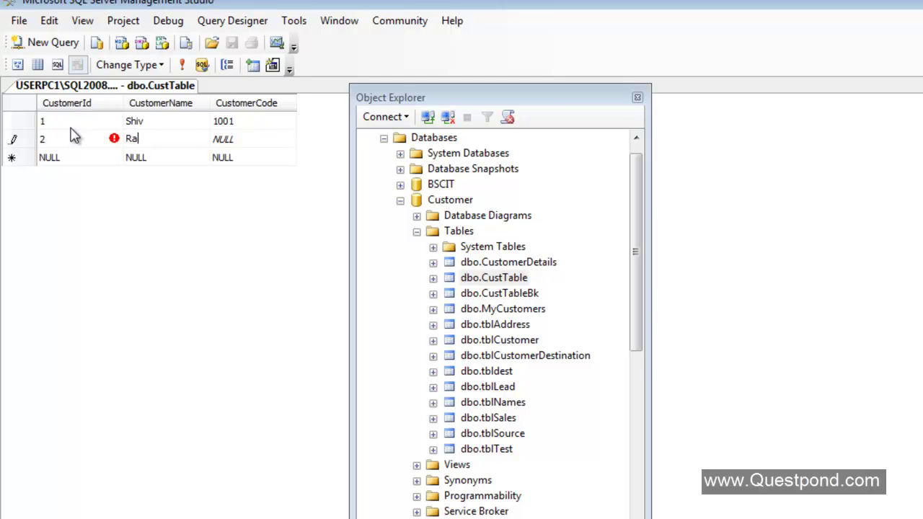
key(Tab)
text(2001)
key(Tab)
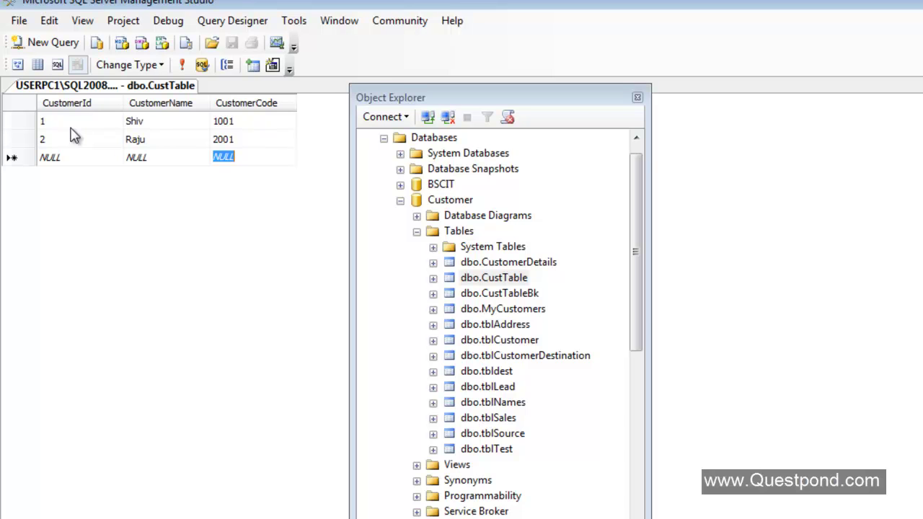
Create a new SQL Server Agent job named DeleteAfterEvery1Minute
drag(637, 296, 633, 503)
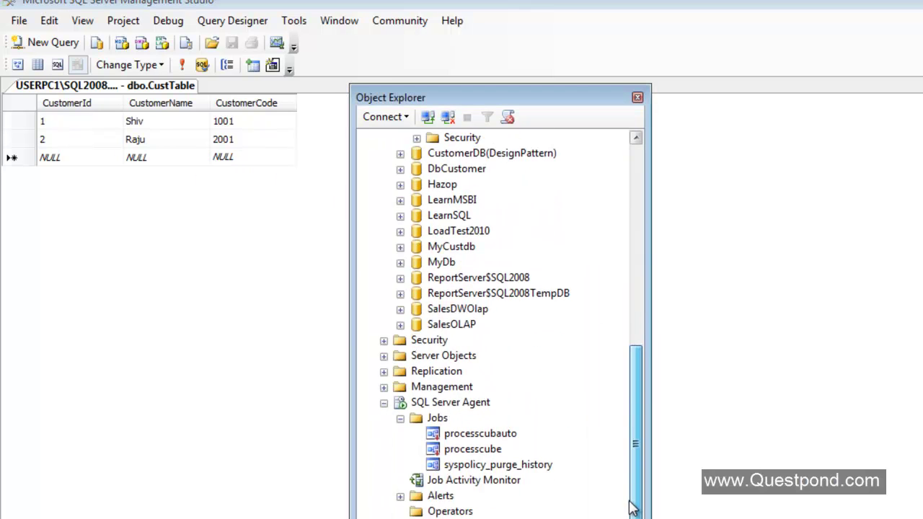
click(401, 419)
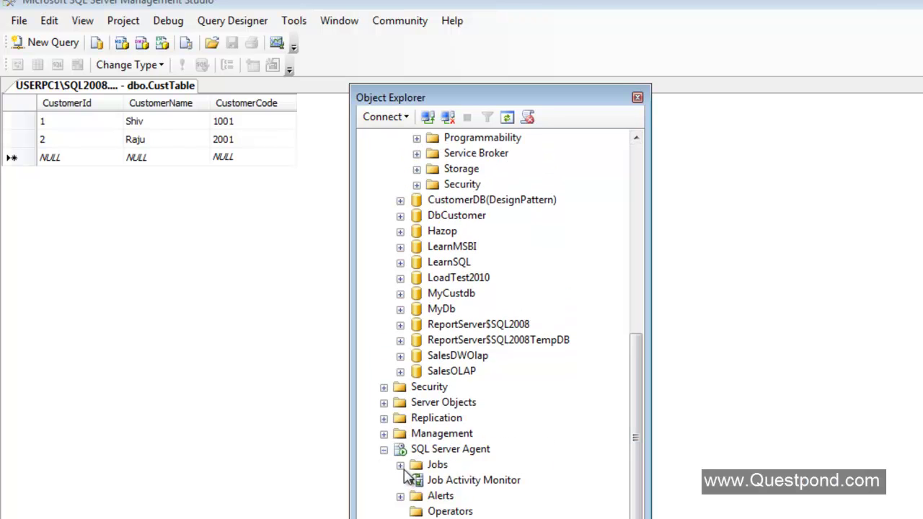
click(400, 466)
right_click(439, 466)
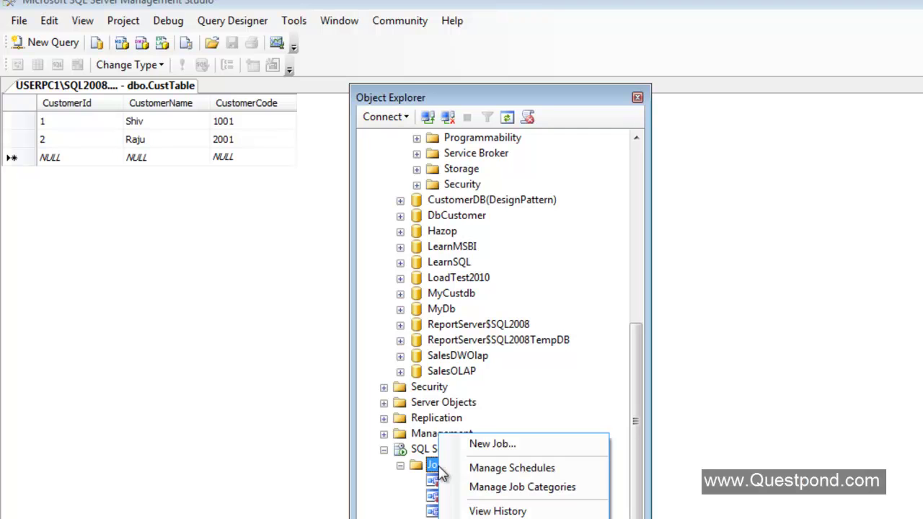
click(473, 448)
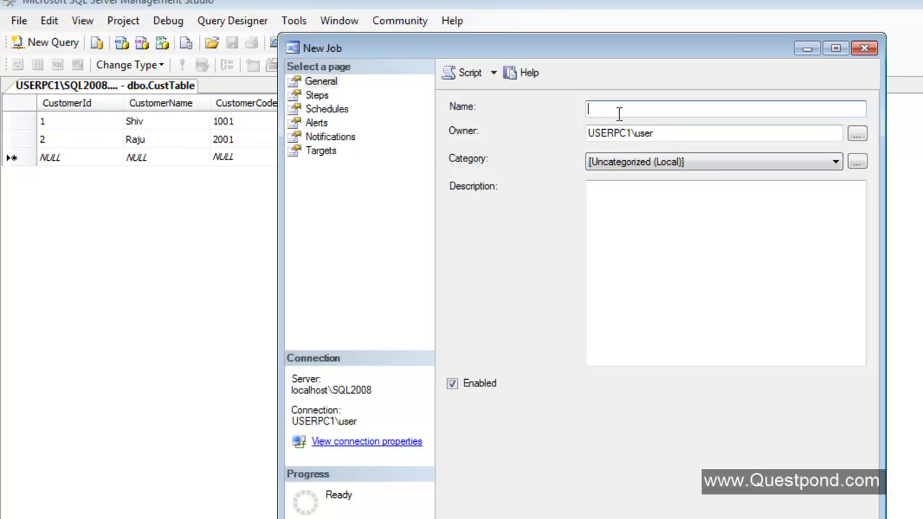
text(DeleteAfterEvery1Minute)
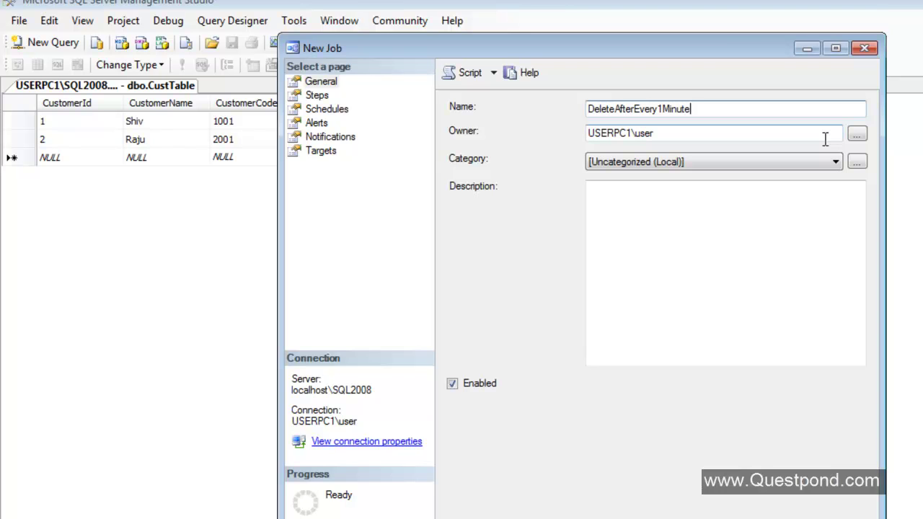
Set the job's owner to the NT AUTHORITY\SYSTEM login by browsing the matching logins
click(857, 134)
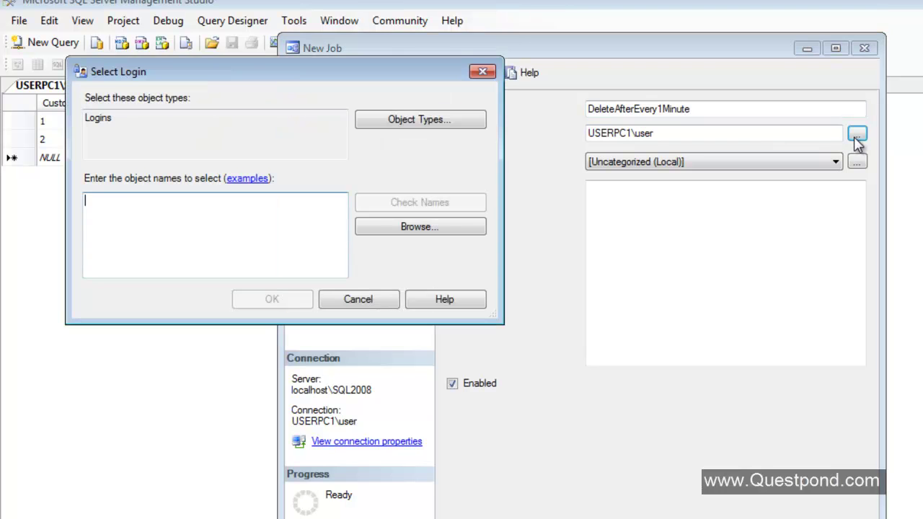
click(388, 239)
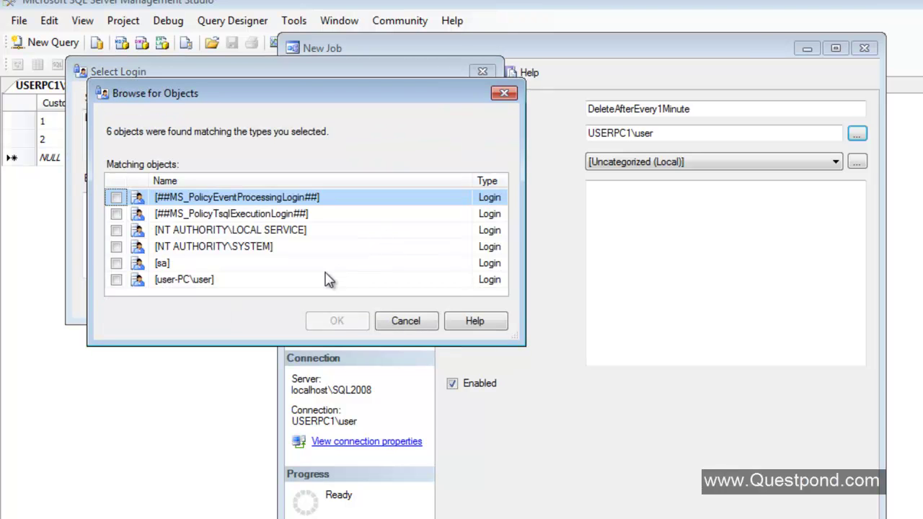
click(231, 250)
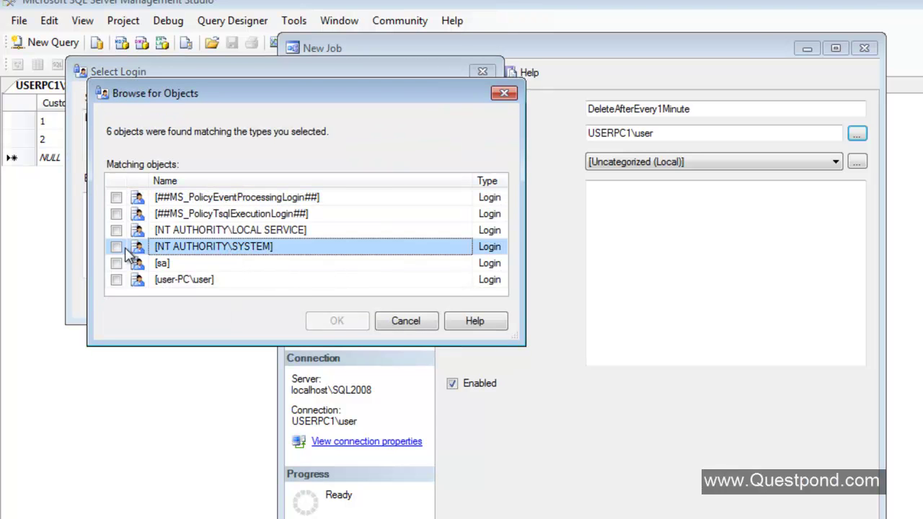
click(116, 246)
click(332, 319)
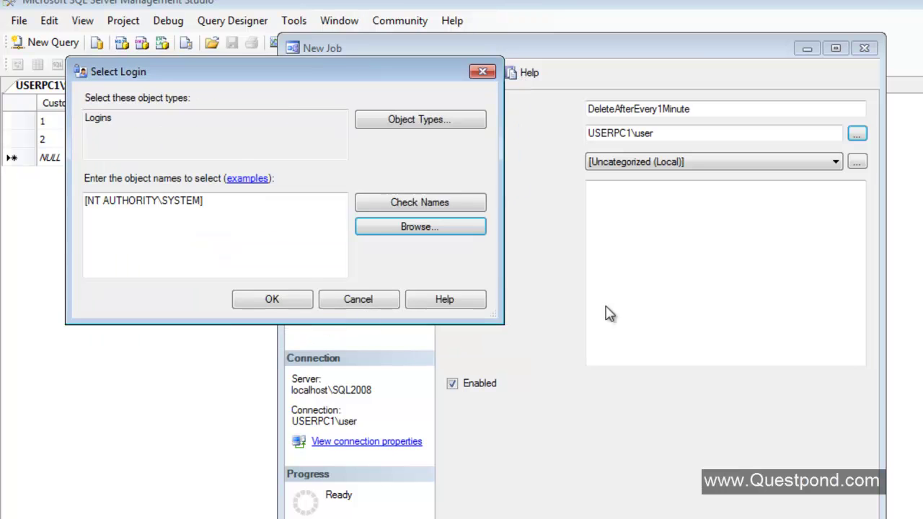
click(306, 303)
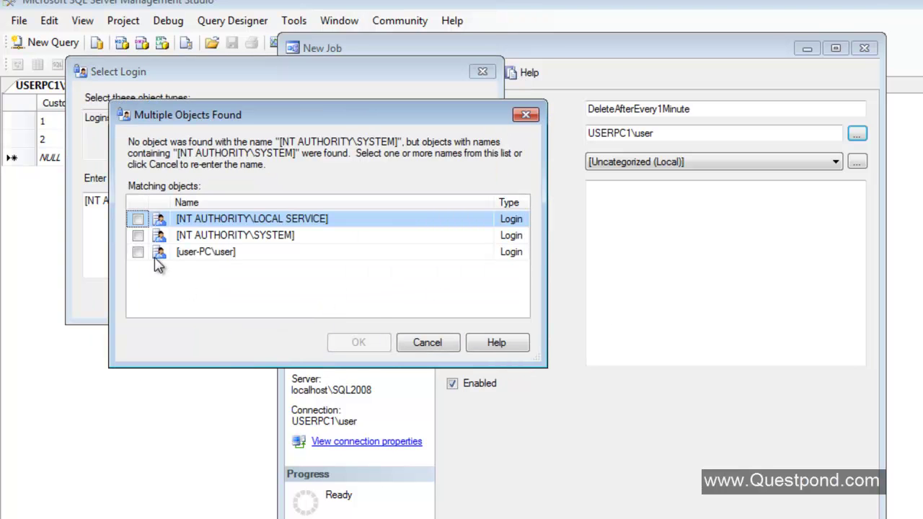
click(137, 237)
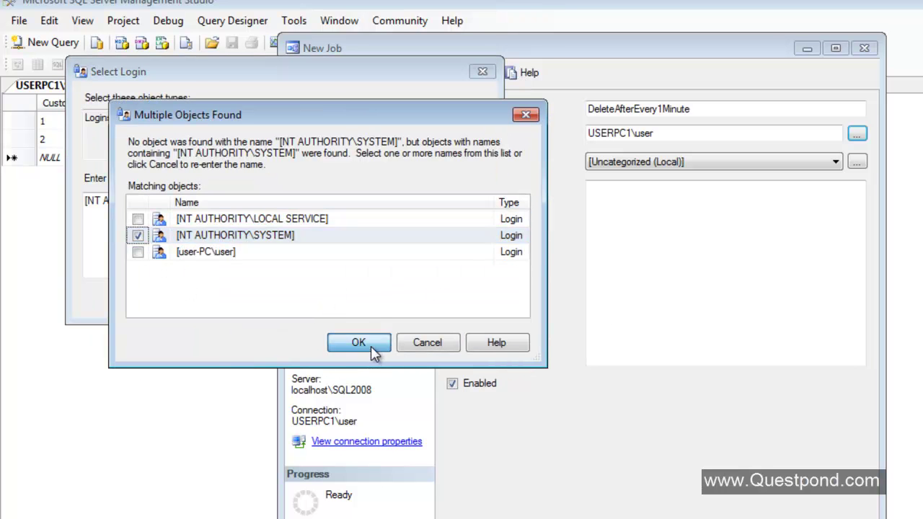
click(374, 345)
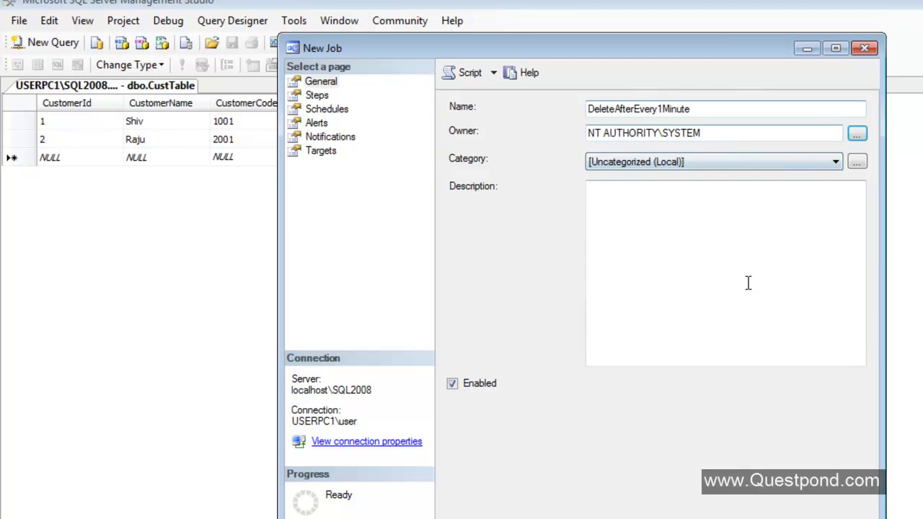
Set the job's category to Database Maintenance and its description to "This is DB maintenance it deletes records from Custtable"
click(667, 166)
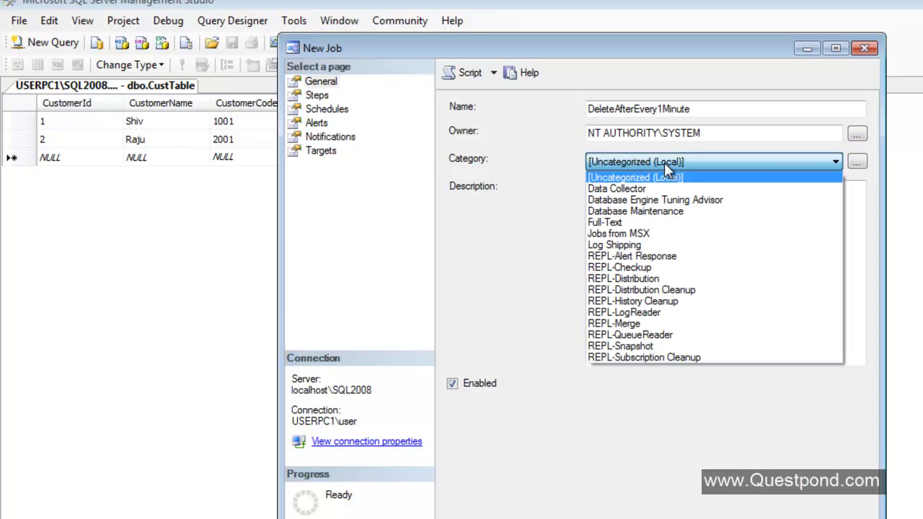
click(649, 211)
click(651, 239)
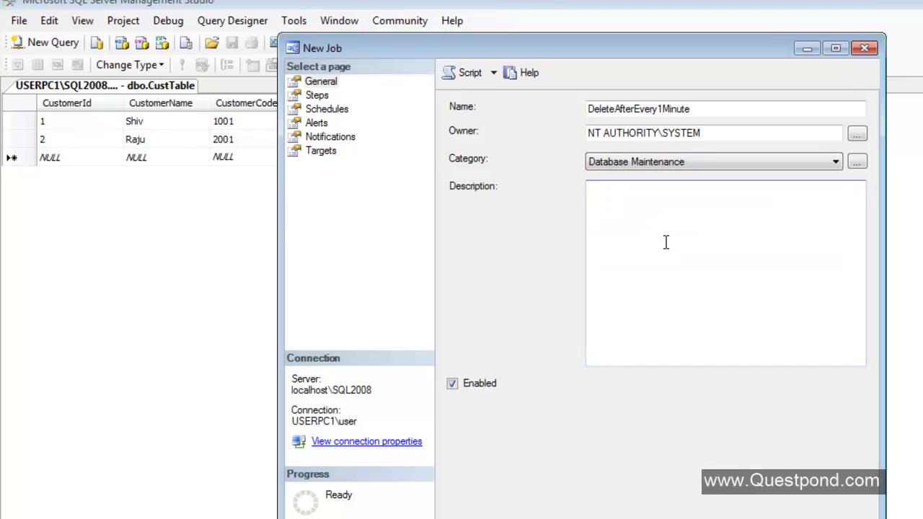
text(This is DB maina)
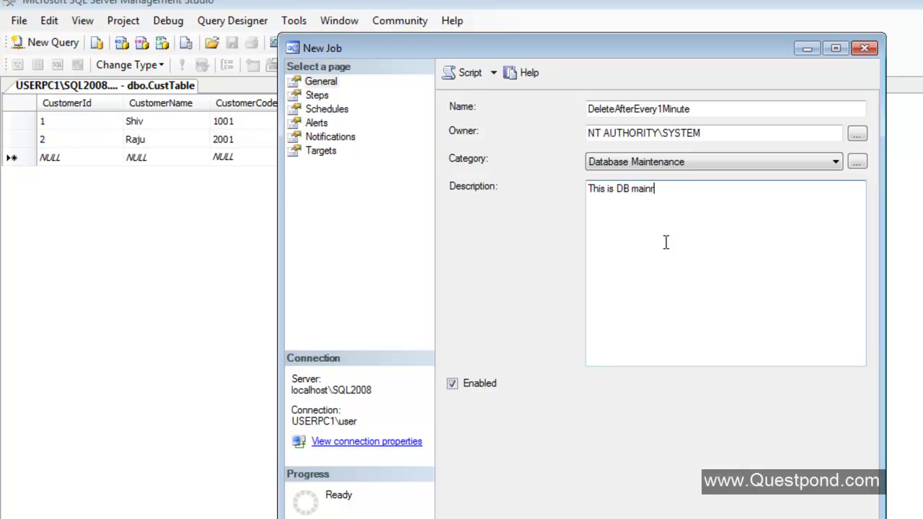
text(enance it deletes recor)
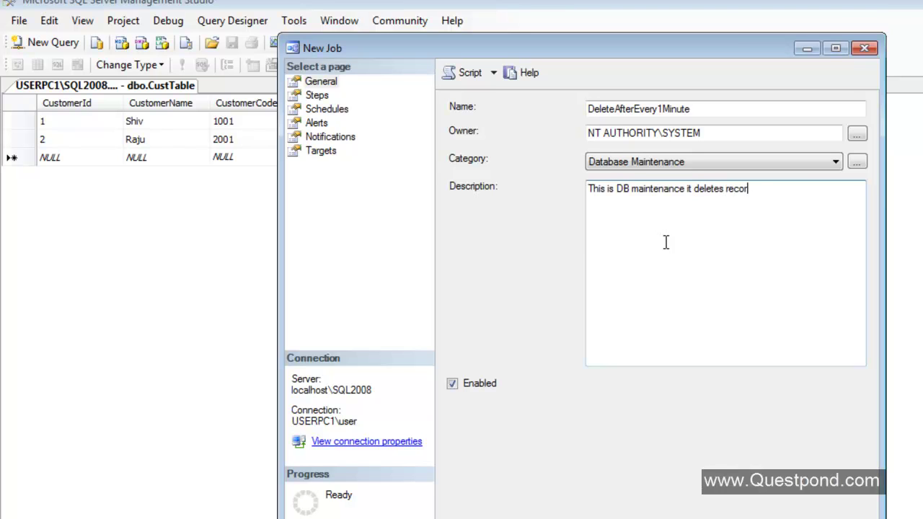
text(ds from Custtable)
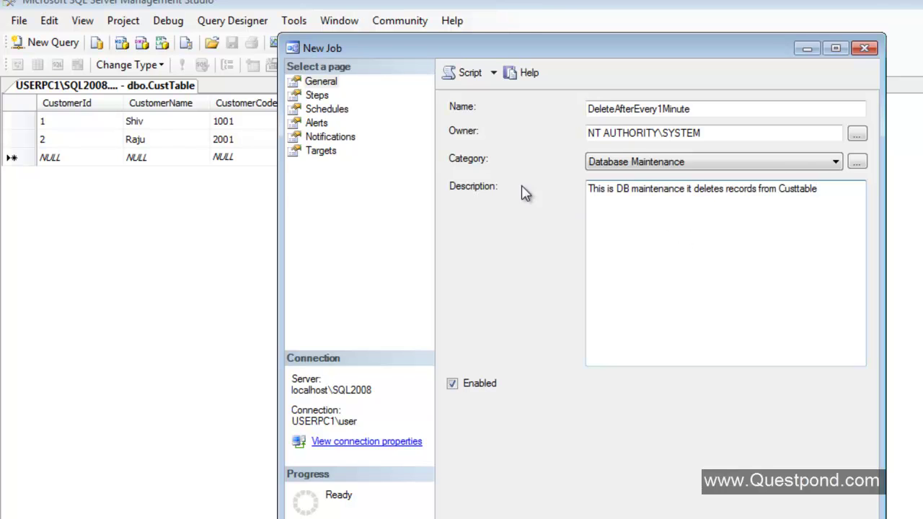
Add a job step named DeleteQuery with the type Transact-SQL script (T-SQL)
click(318, 97)
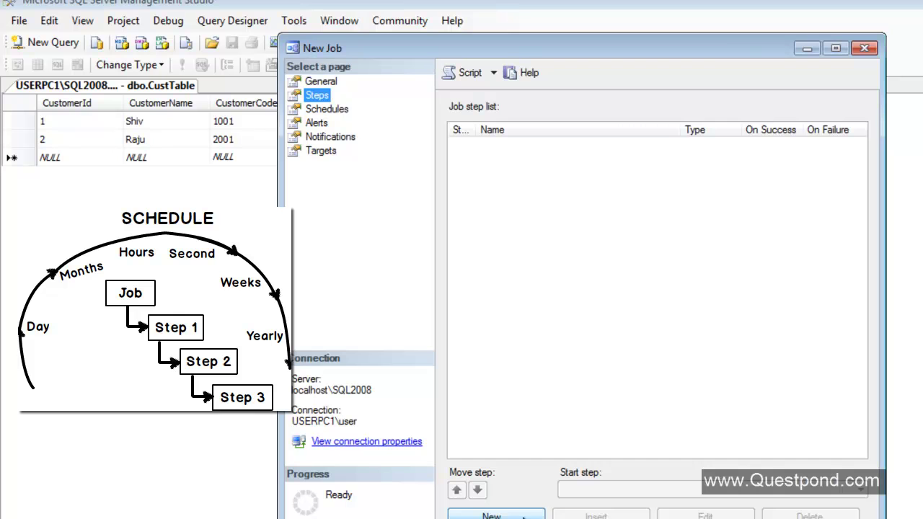
click(523, 516)
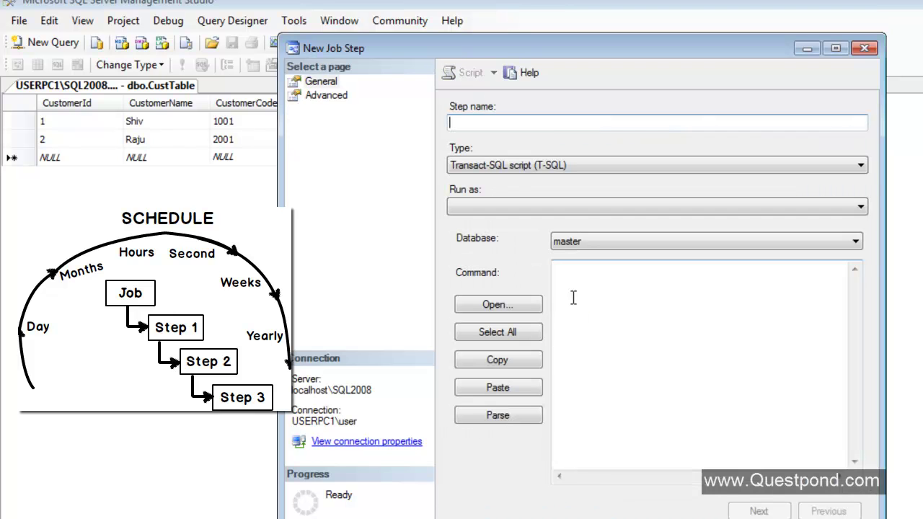
text(DeleteQuery)
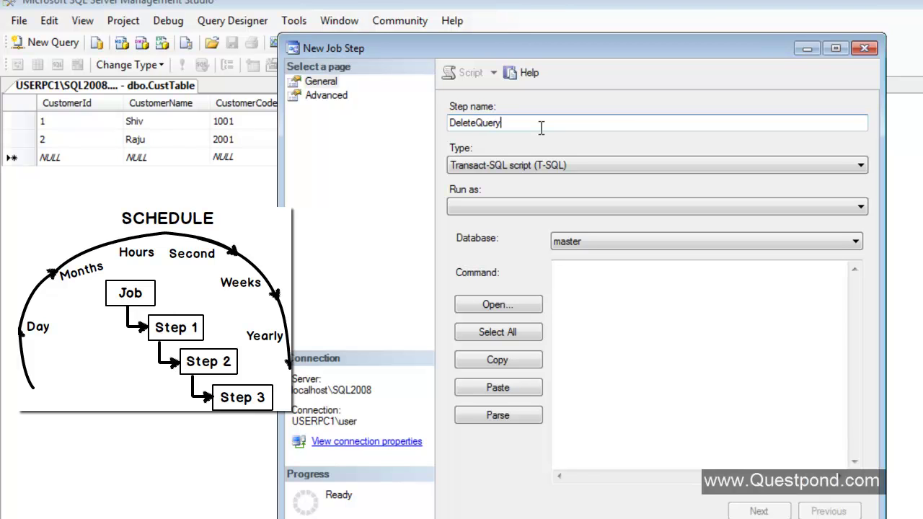
click(547, 167)
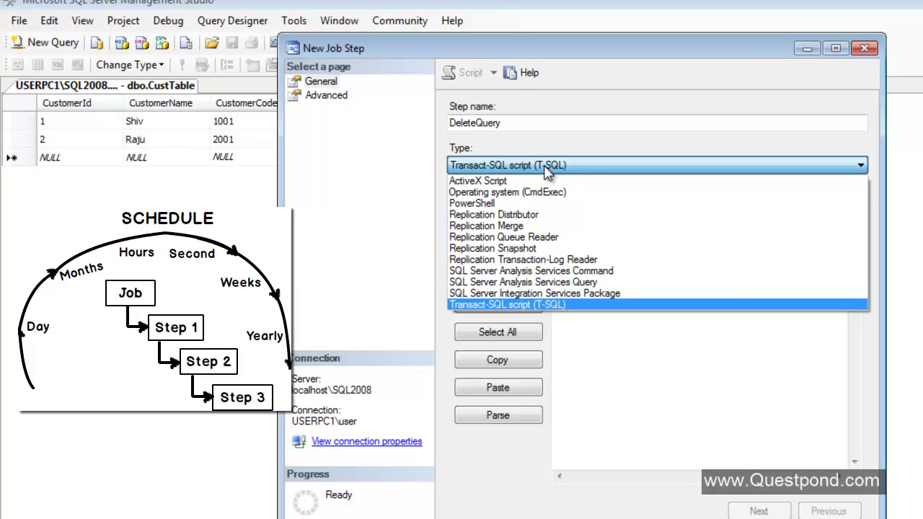
click(531, 304)
Set the job step's database to Customer and its command to "Delete from CustTable", parse the command, and save the step
click(591, 246)
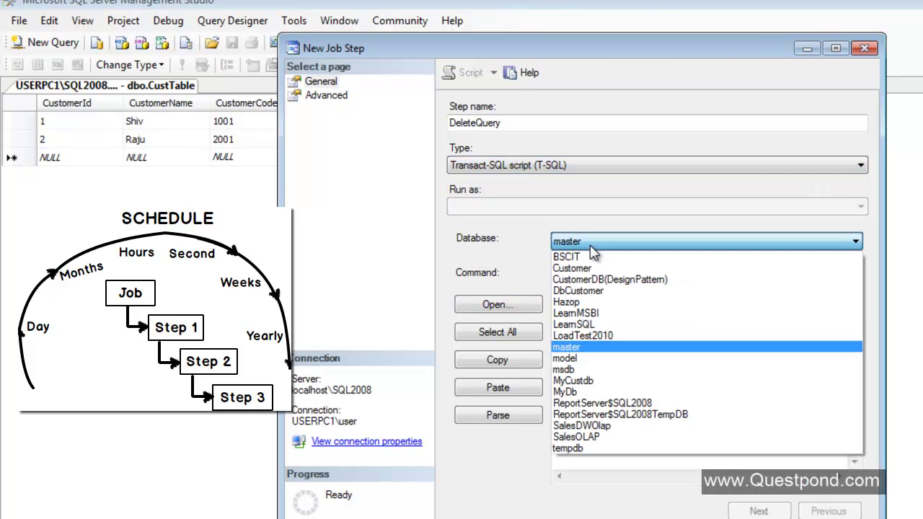
click(592, 268)
click(590, 278)
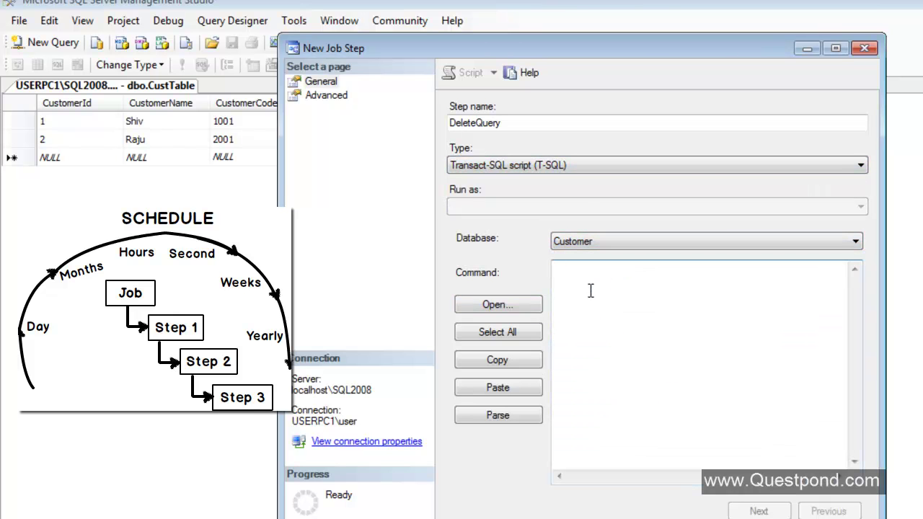
text(Delete from CustTable)
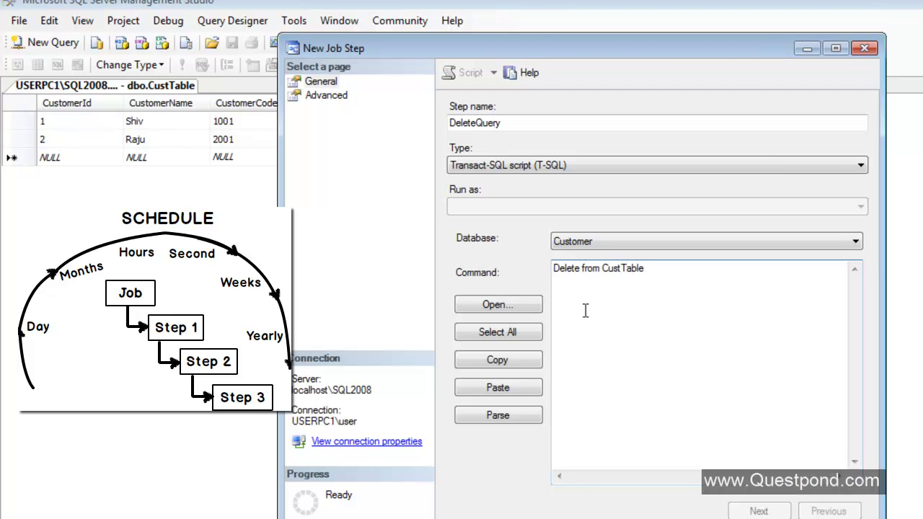
click(510, 418)
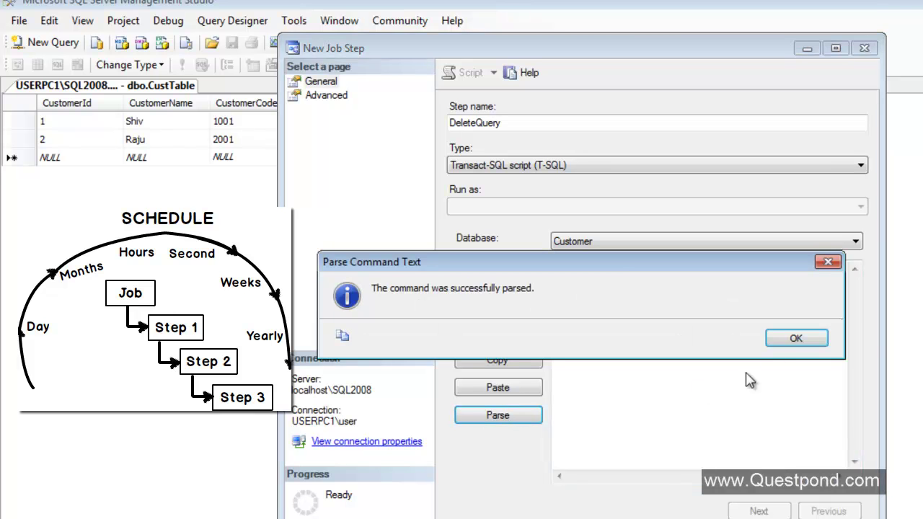
click(787, 347)
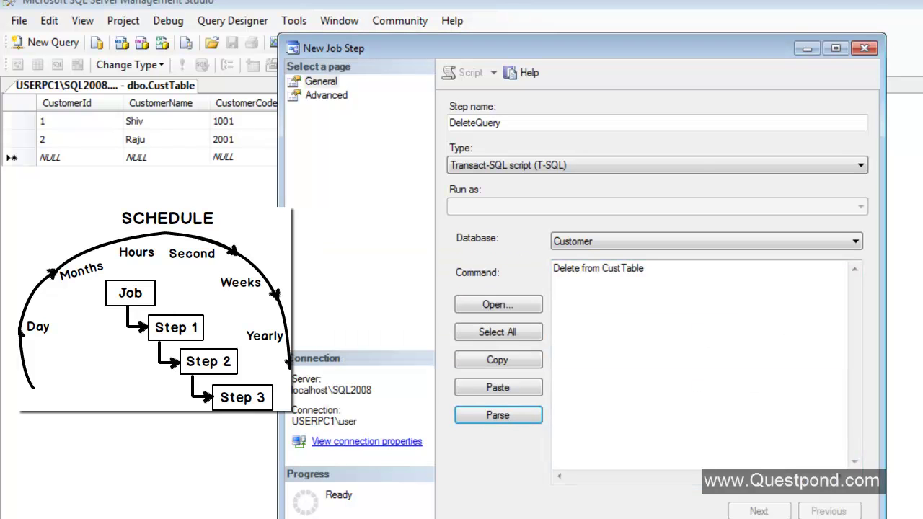
key(Return)
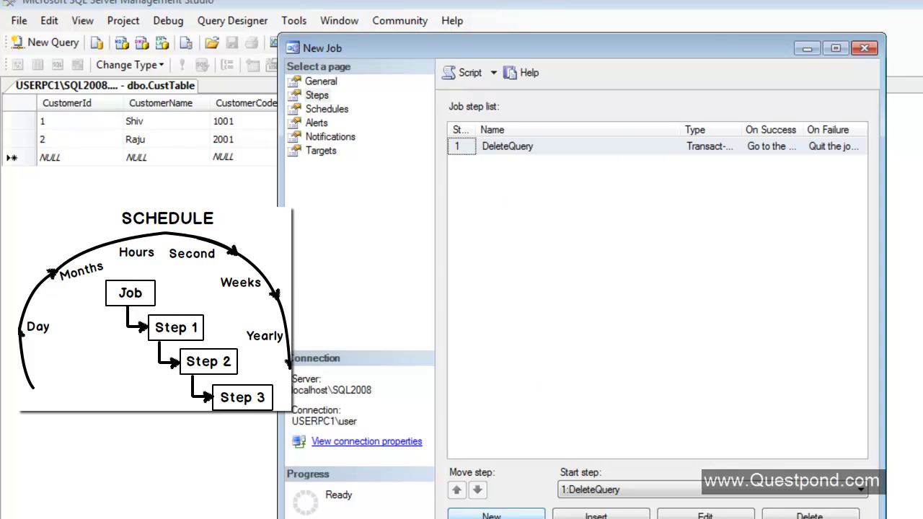
click(491, 515)
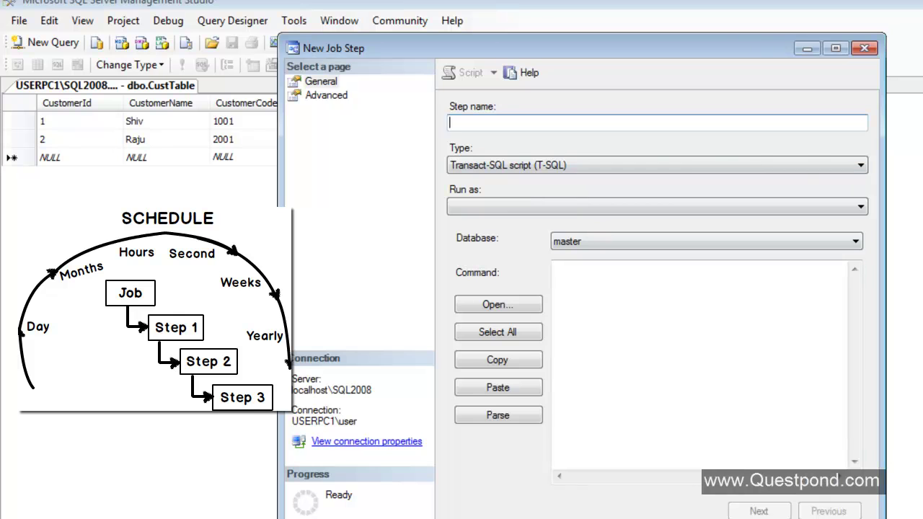
key(Escape)
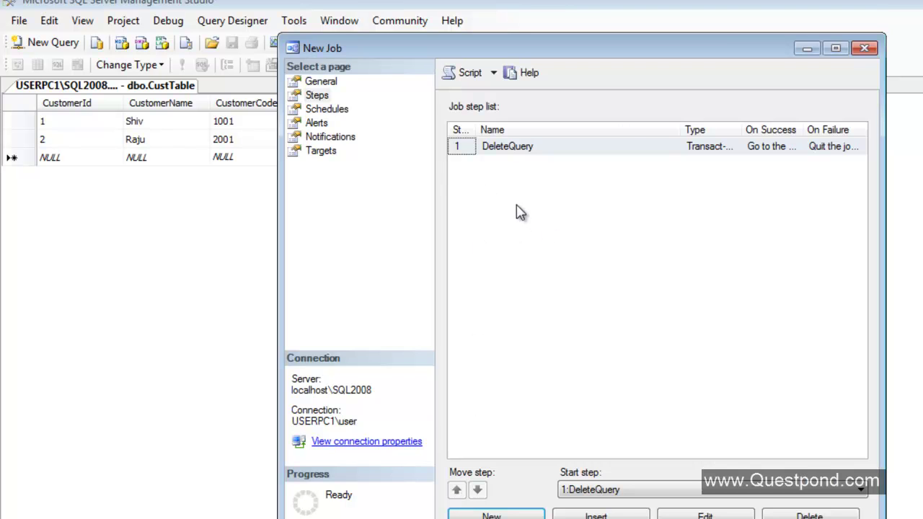
click(322, 82)
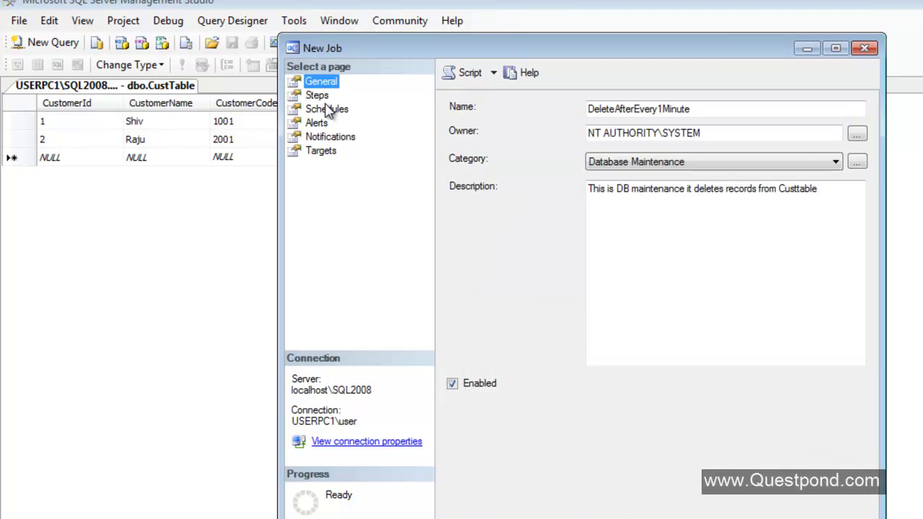
click(319, 98)
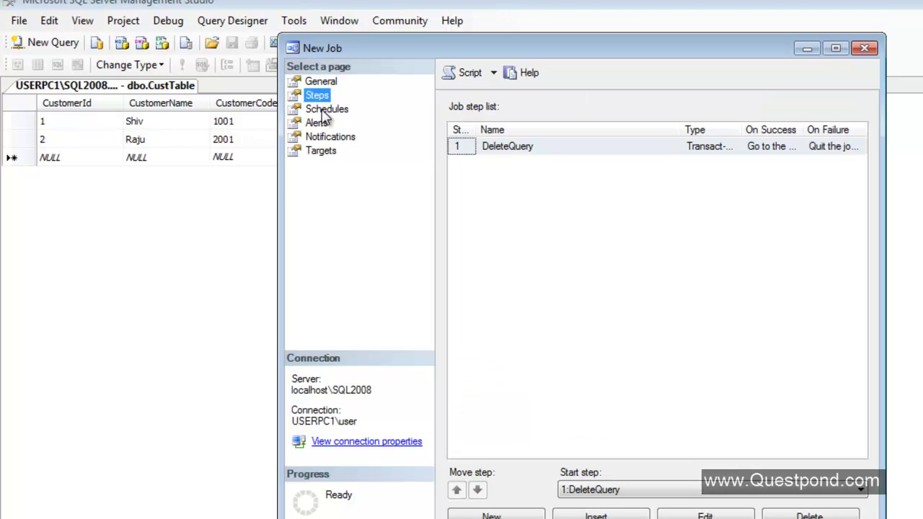
Create a recurring job schedule named EveryMinute that occurs daily and repeats every 1 minute
click(325, 110)
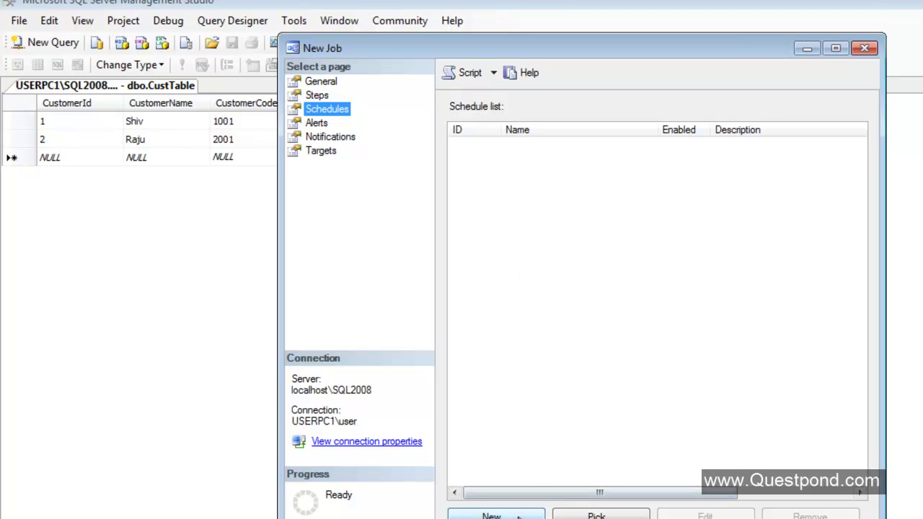
click(493, 515)
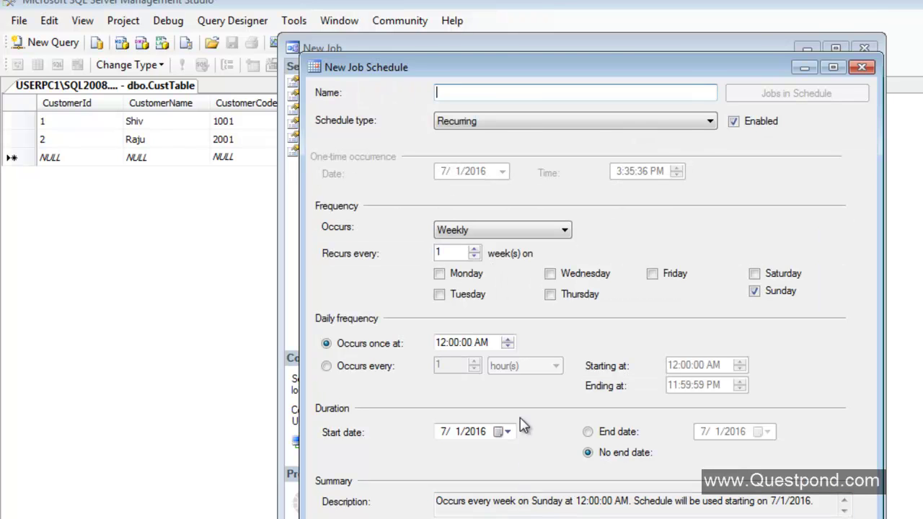
text(EveryMinute)
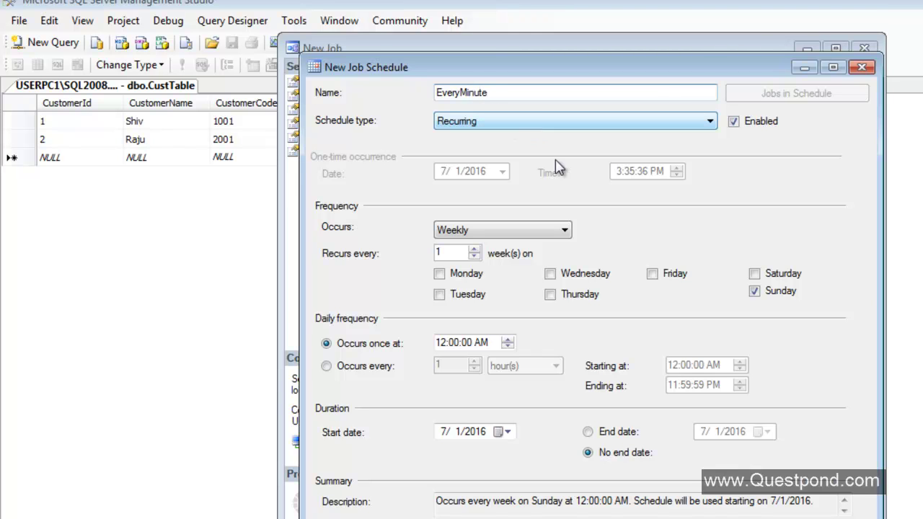
click(541, 232)
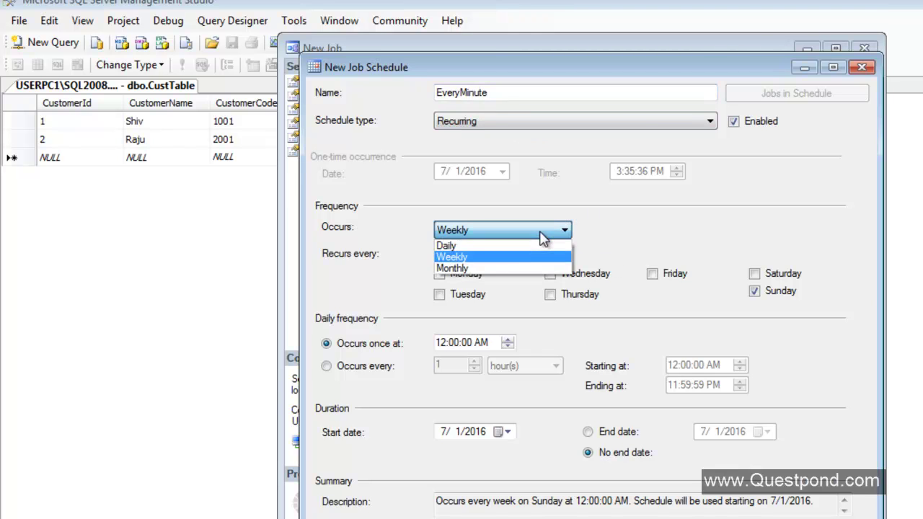
click(505, 246)
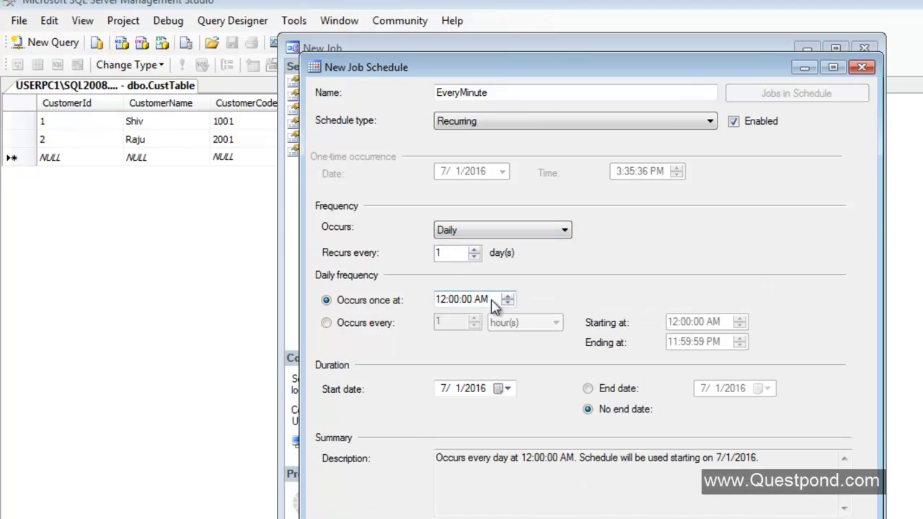
click(342, 326)
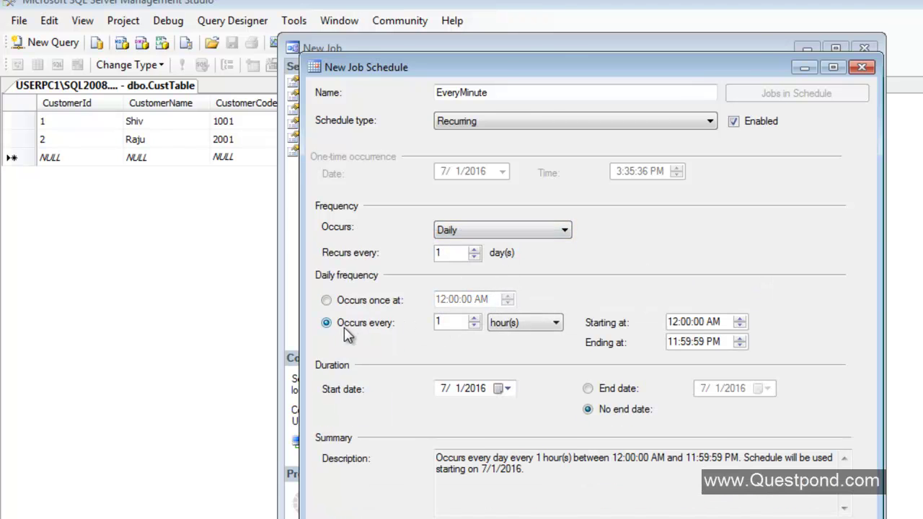
click(521, 324)
click(520, 353)
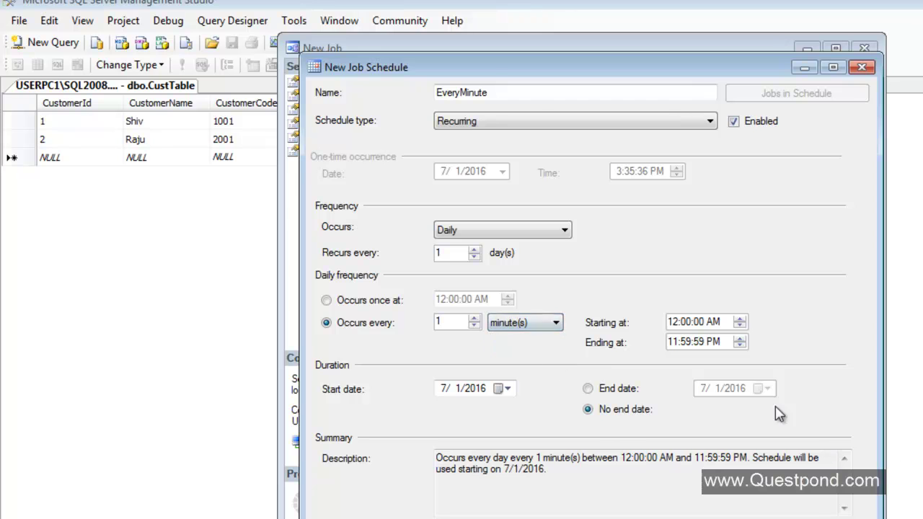
Check the system clock, set the schedule's starting time to 3:38:00 PM, and save the schedule with the job
click(880, 515)
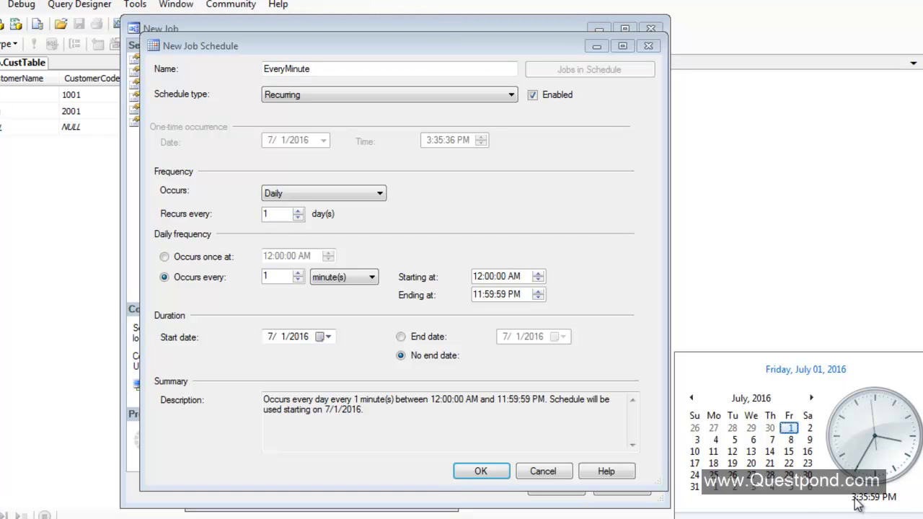
click(538, 280)
click(537, 275)
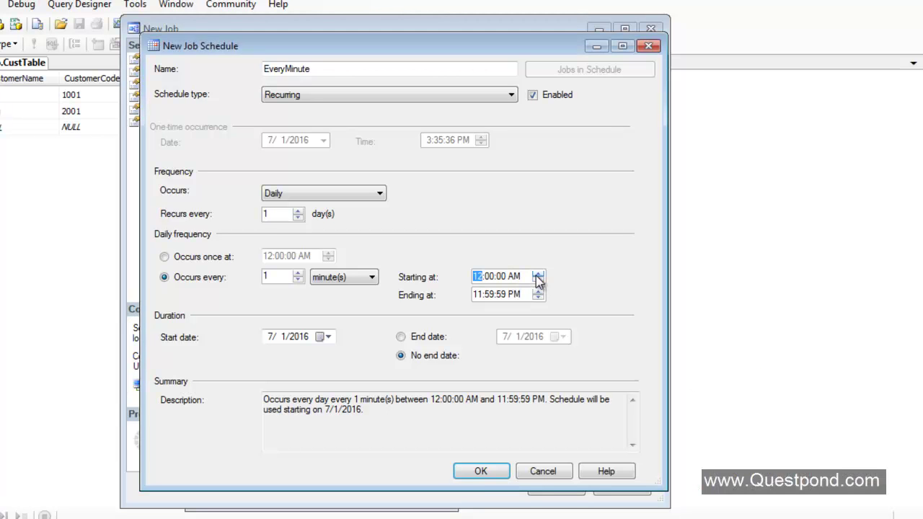
click(492, 277)
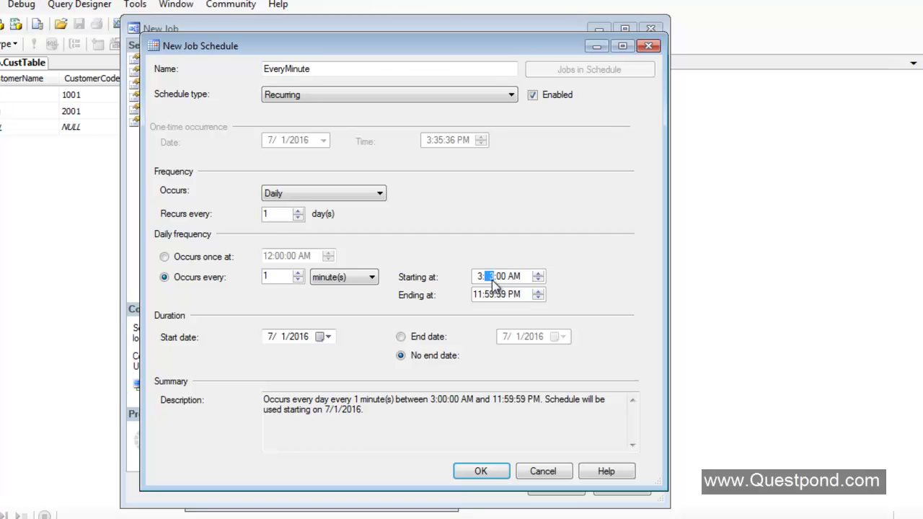
text(37)
text(38)
text(p)
click(888, 518)
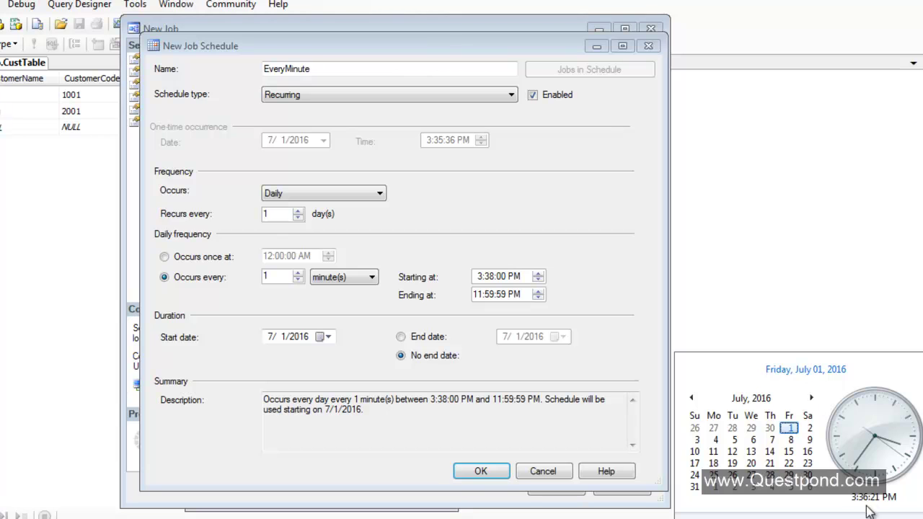
click(611, 278)
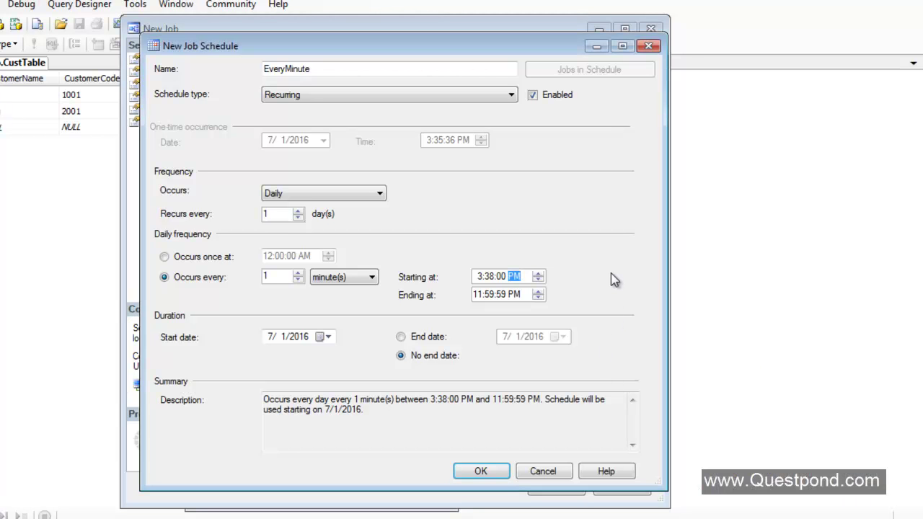
click(490, 474)
click(553, 489)
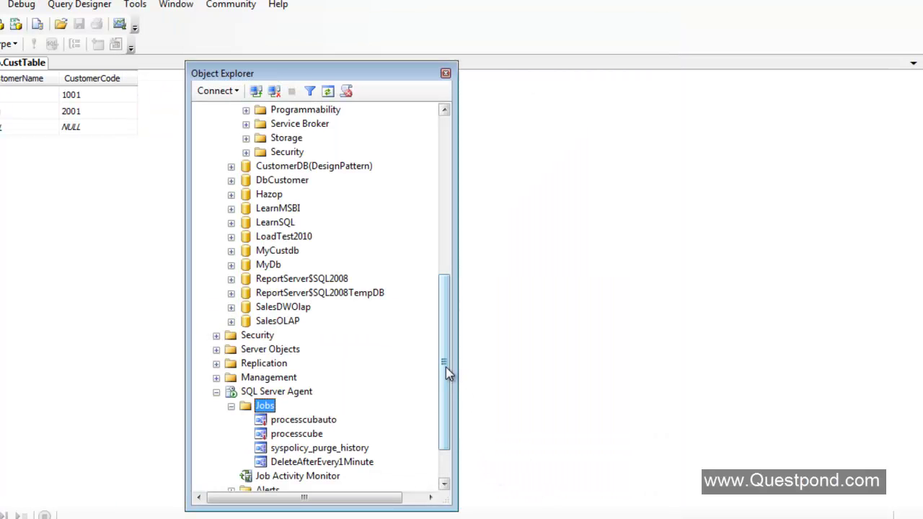
Check the current system time and view the SQL Server Agent jobs in the Job Activity Monitor
drag(447, 375, 446, 403)
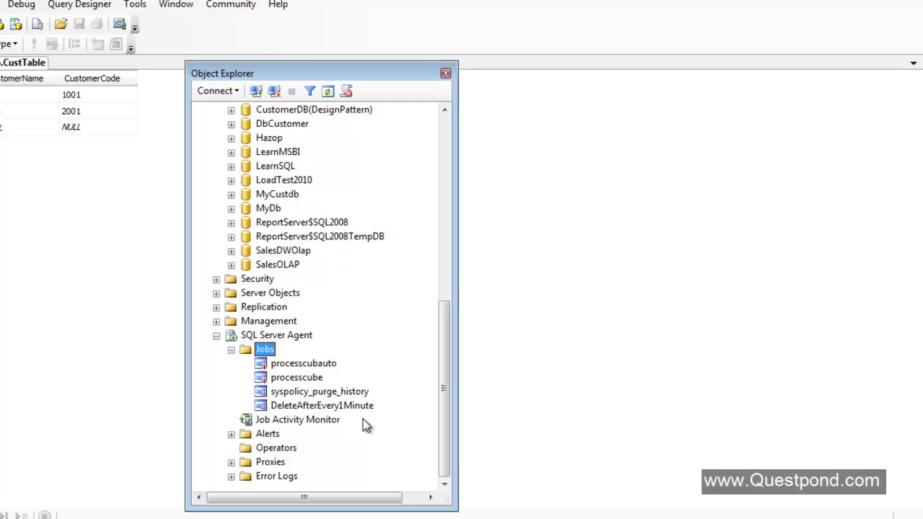
click(902, 518)
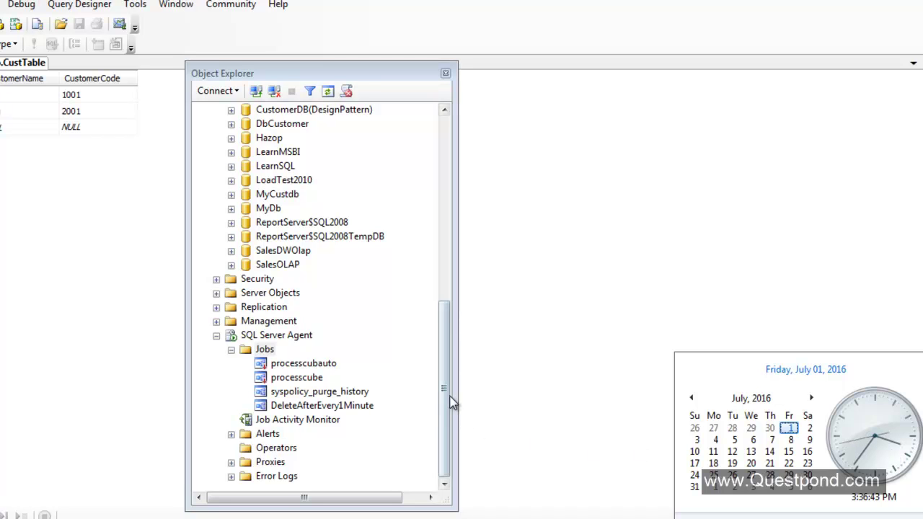
click(416, 401)
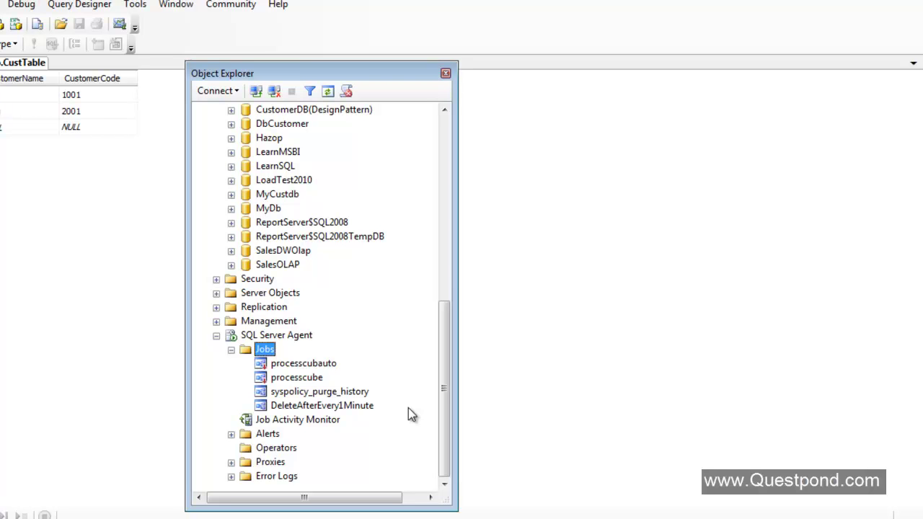
right_click(290, 421)
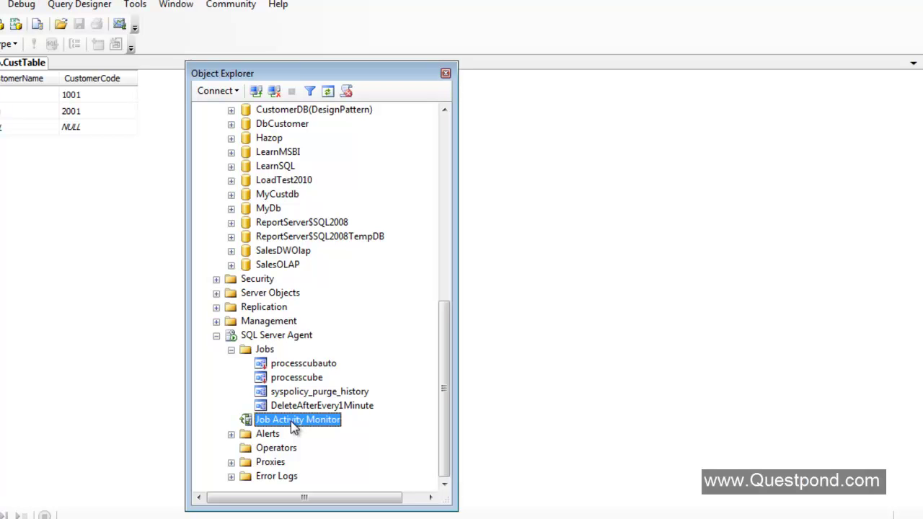
click(318, 432)
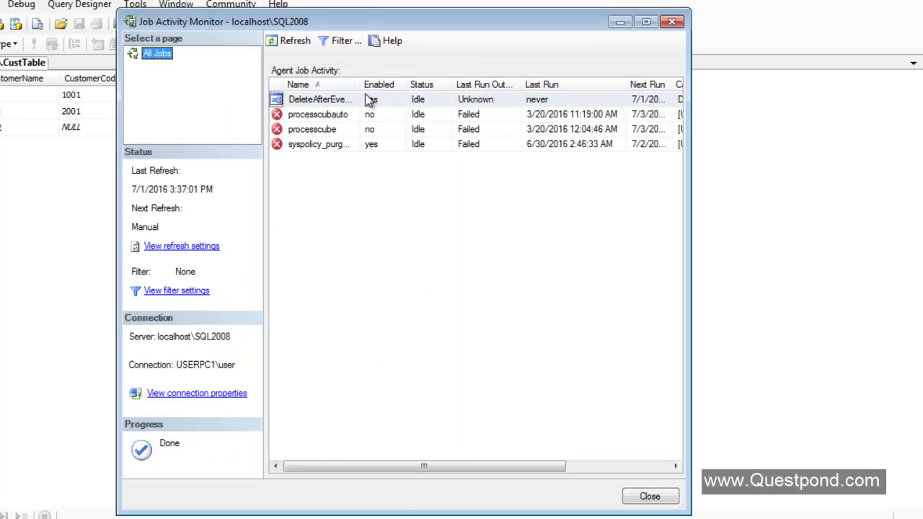
Widen the job name column and refresh the job activity to check the run status of DeleteAfterEvery1Minute
drag(362, 82, 388, 80)
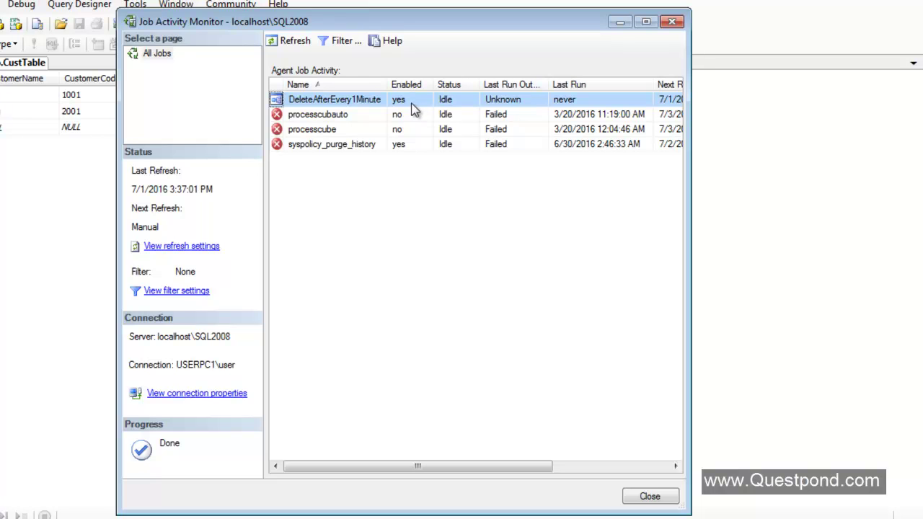
click(296, 44)
click(295, 47)
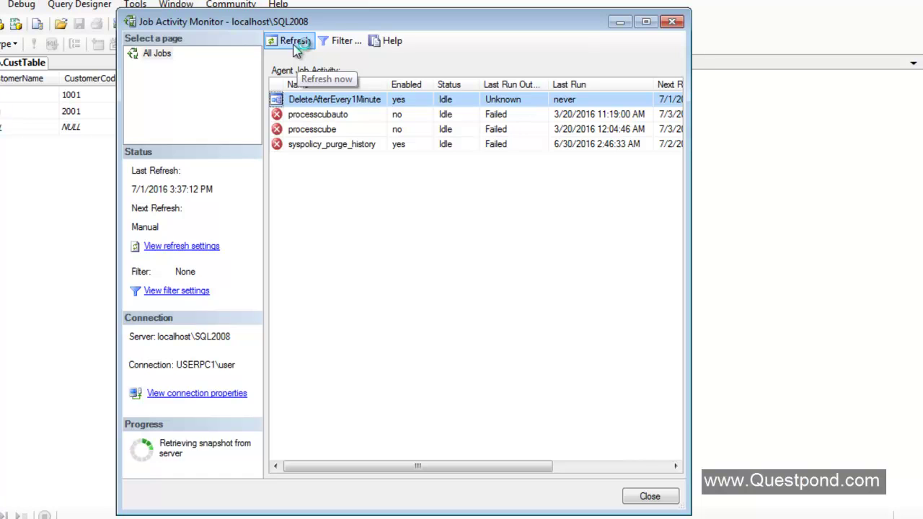
click(295, 48)
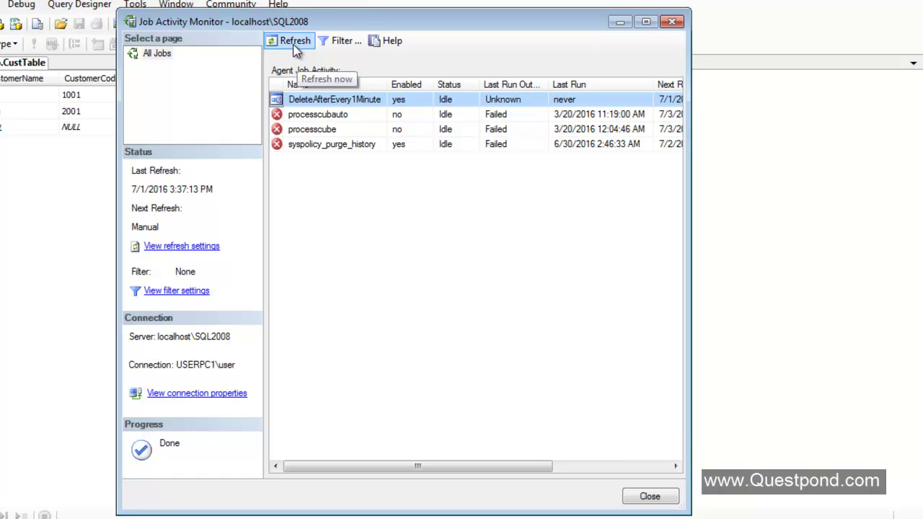
Refresh the job activity repeatedly to monitor the last run outcome of DeleteAfterEvery1Minute
click(295, 47)
click(295, 47)
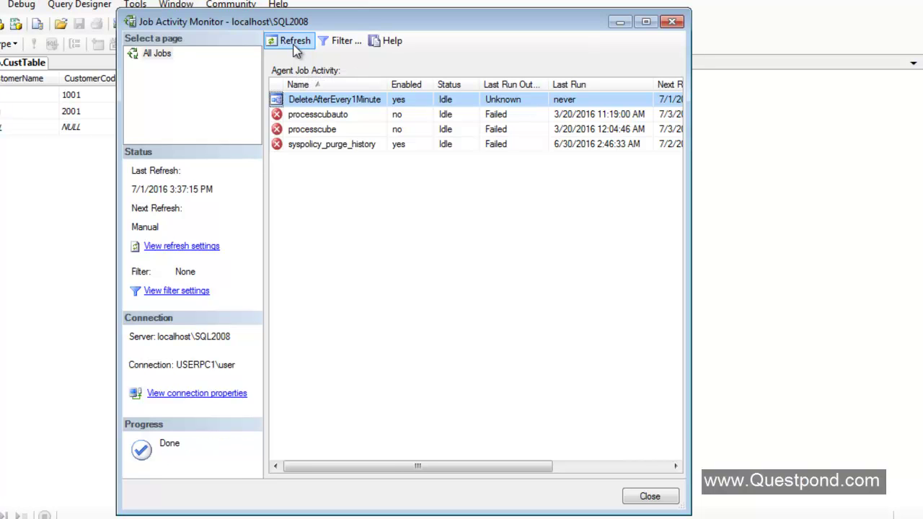
click(295, 48)
click(295, 48)
click(295, 48)
click(295, 47)
click(295, 48)
click(295, 48)
click(295, 48)
click(295, 47)
click(295, 48)
Check the system clock against the 3:38:00 PM start time and refresh the job activity until the scheduled run is due
click(843, 498)
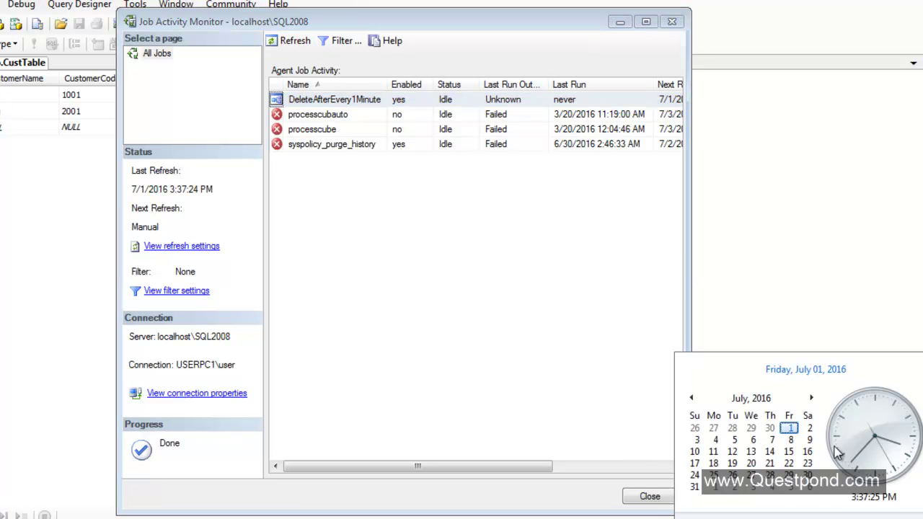
click(408, 270)
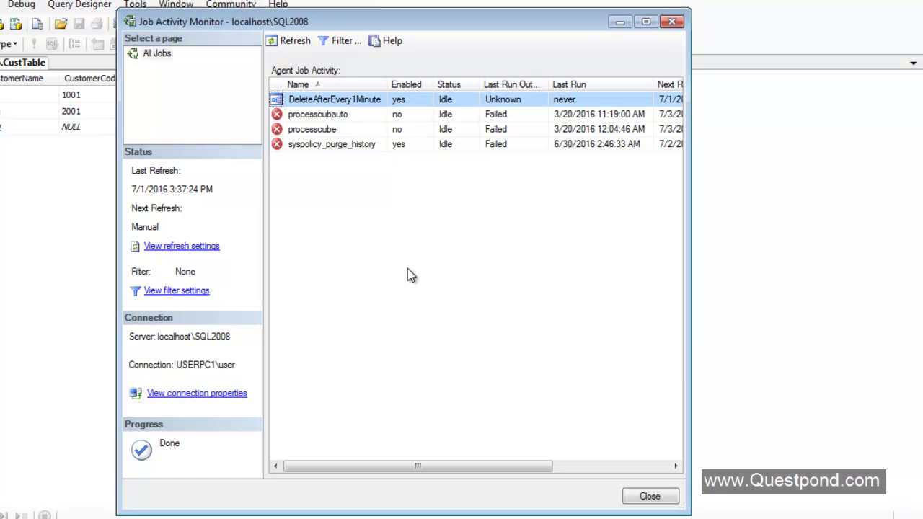
click(291, 42)
click(295, 47)
click(898, 516)
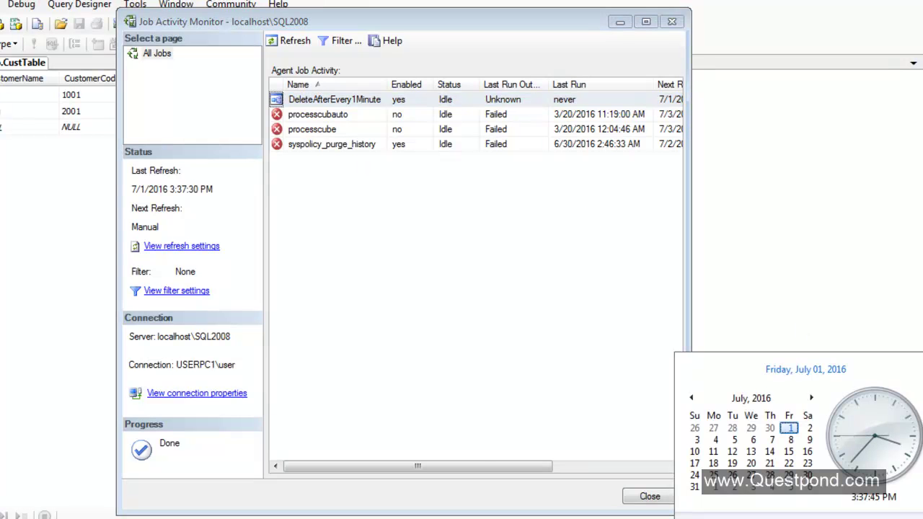
click(359, 296)
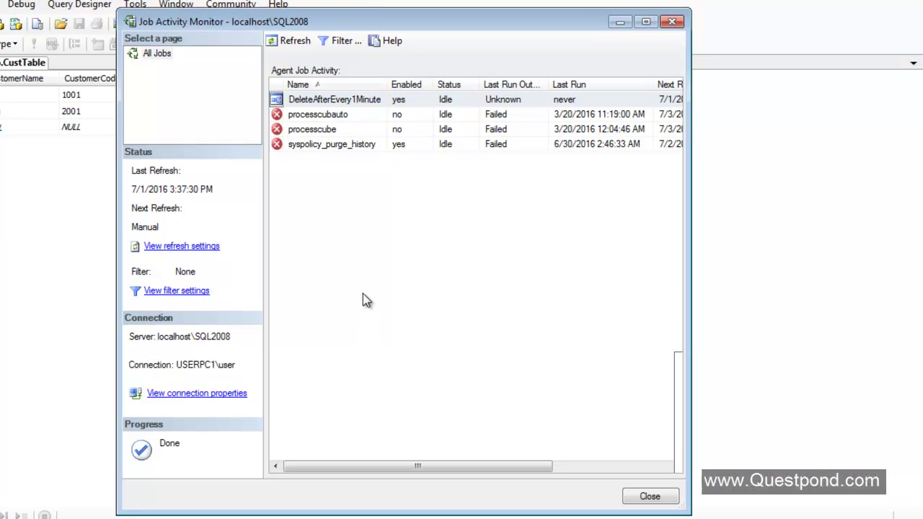
click(295, 45)
click(295, 44)
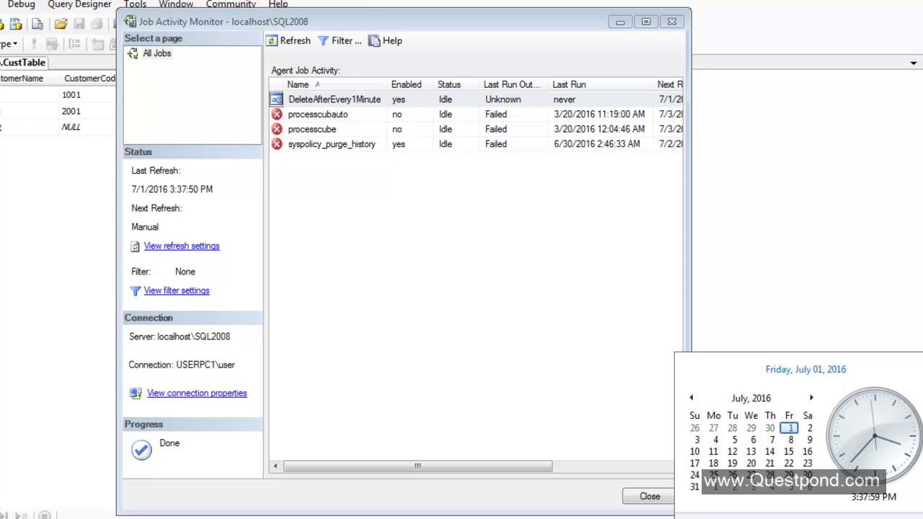
click(451, 257)
click(299, 43)
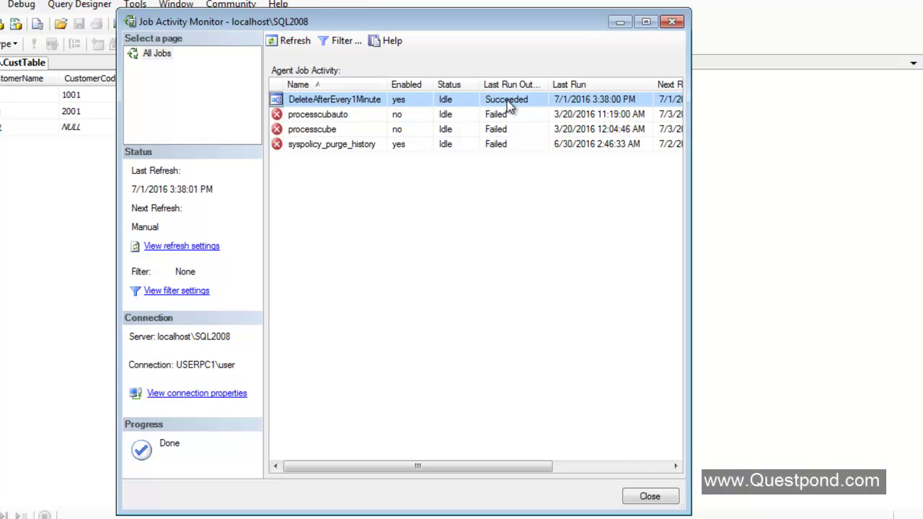
Open the run history of DeleteAfterEvery1Minute and expand its 3:38:00 PM run
right_click(351, 101)
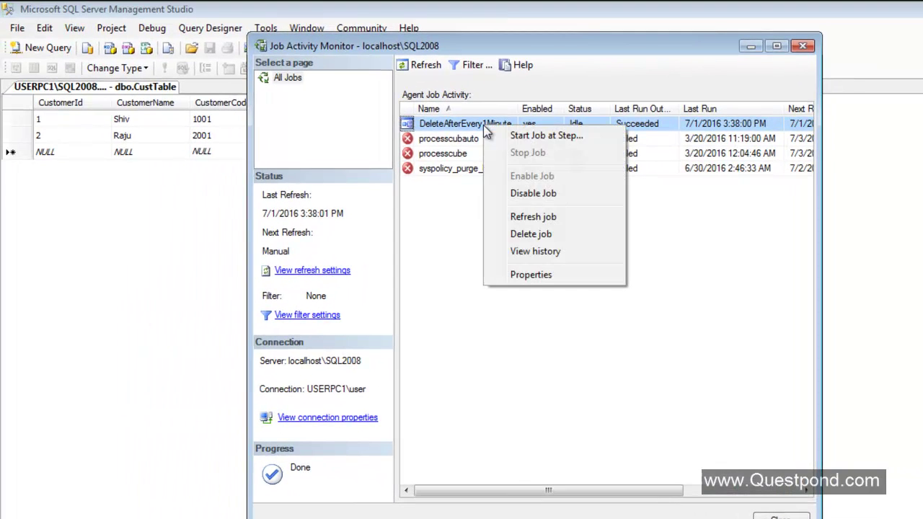
click(538, 250)
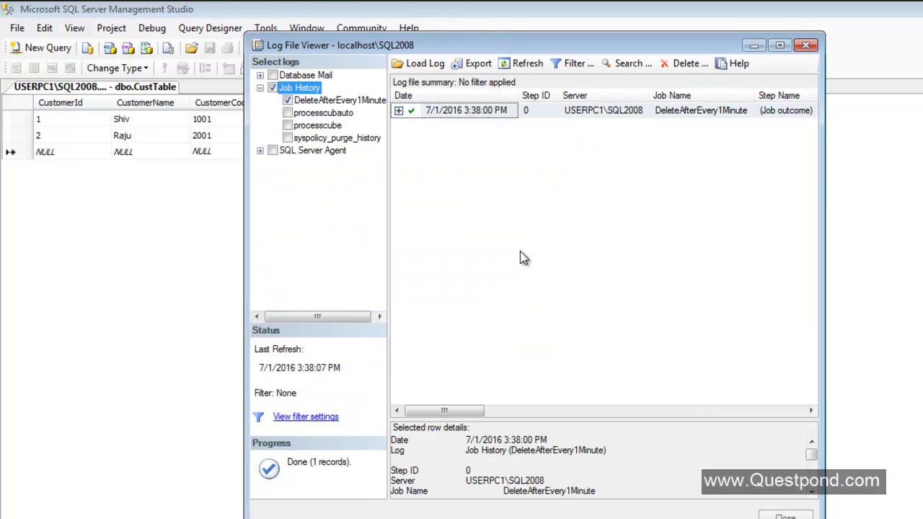
click(399, 111)
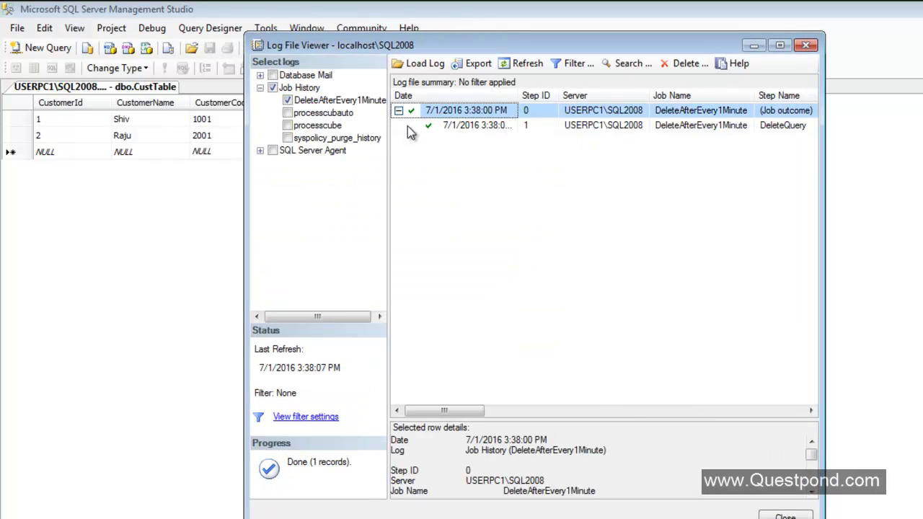
Read the execution message in the DeleteQuery step's details and close the log viewer
click(438, 126)
click(618, 463)
scroll(619, 471, down, 2)
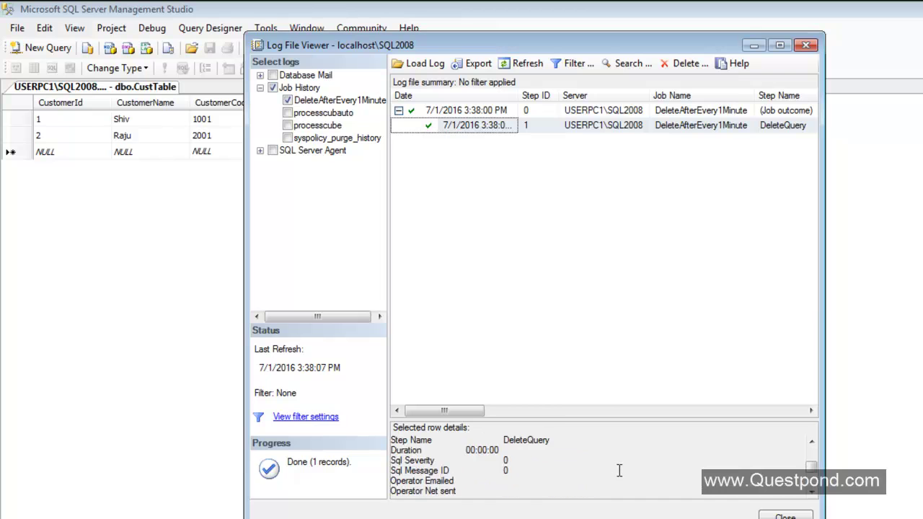
scroll(619, 470, down, 2)
drag(427, 481, 591, 477)
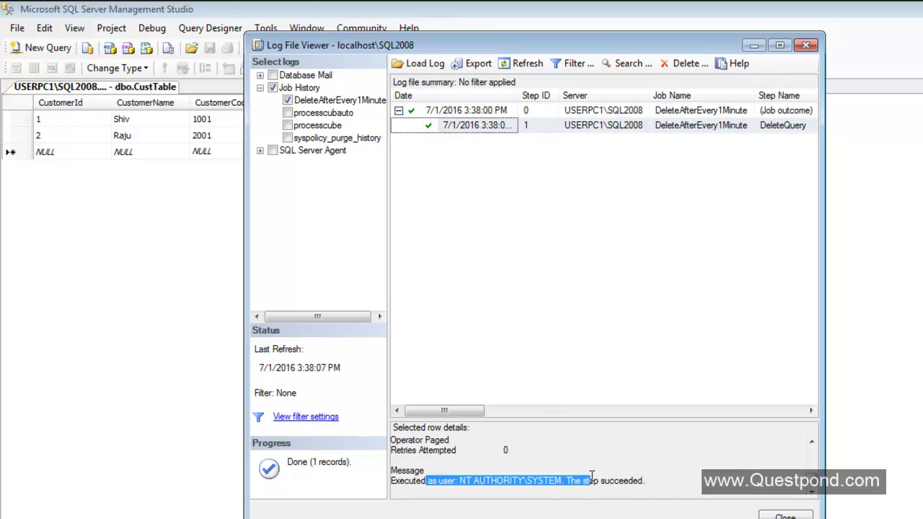
scroll(591, 475, up, 3)
scroll(593, 466, down, 3)
click(785, 517)
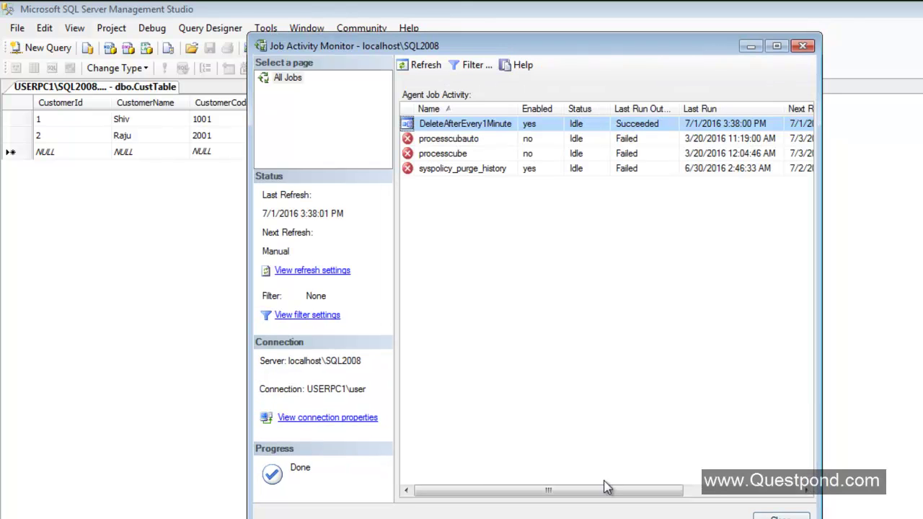
Close the Job Activity Monitor and re-execute the CustTable query to check which customer records remain
click(781, 517)
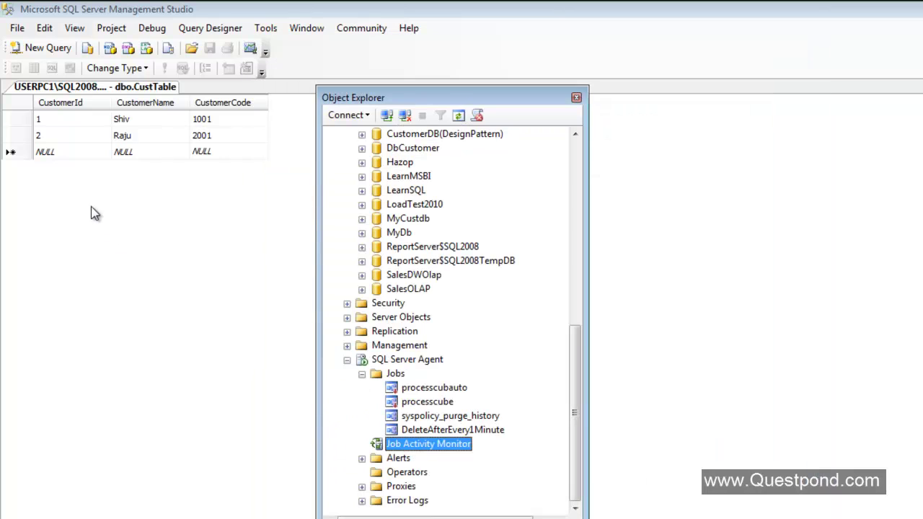
click(144, 124)
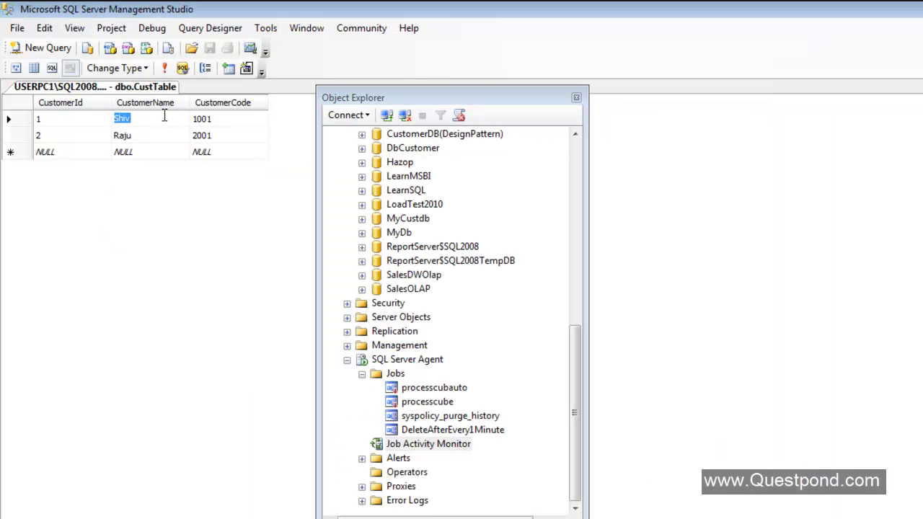
key(Delete)
click(163, 68)
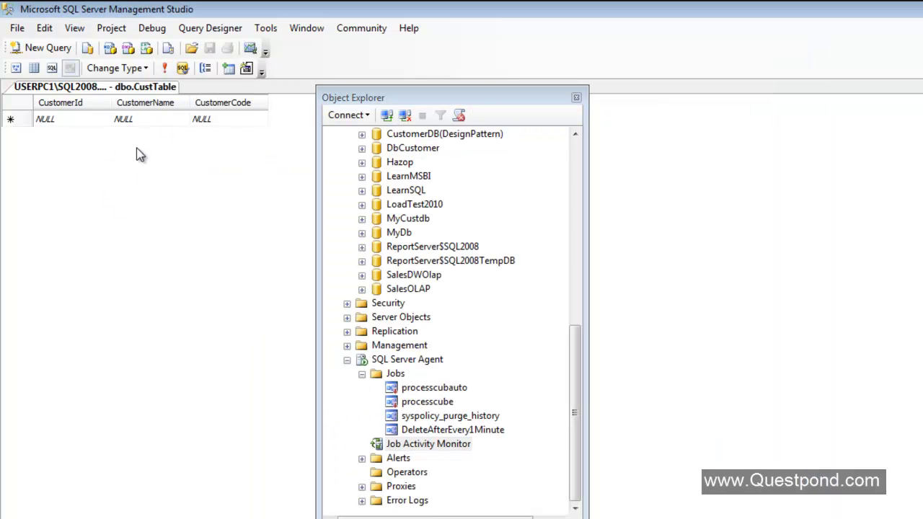